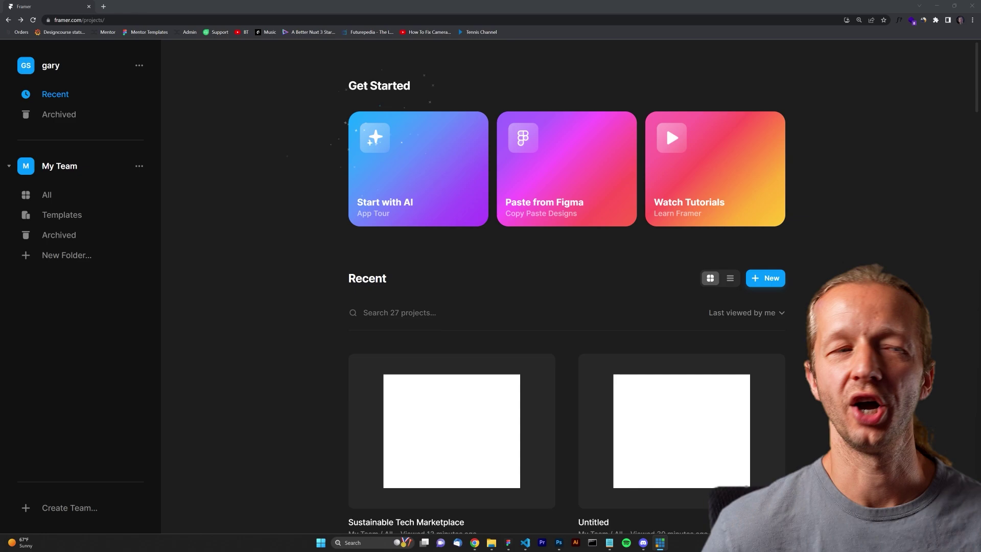
# Start an AI-built site and paste in the GreenByte refurbished tech devices description.
pyautogui.click(404, 203)
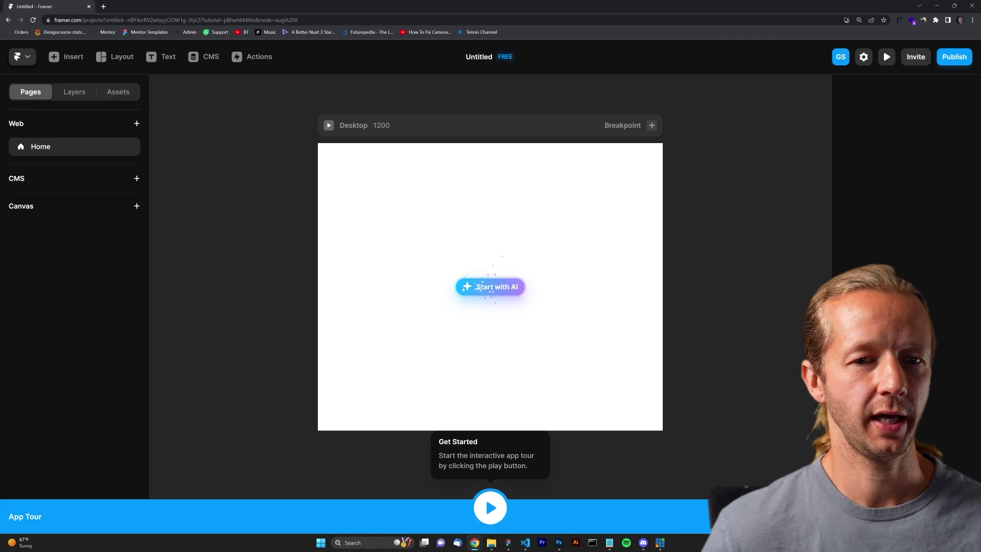
pyautogui.click(603, 328)
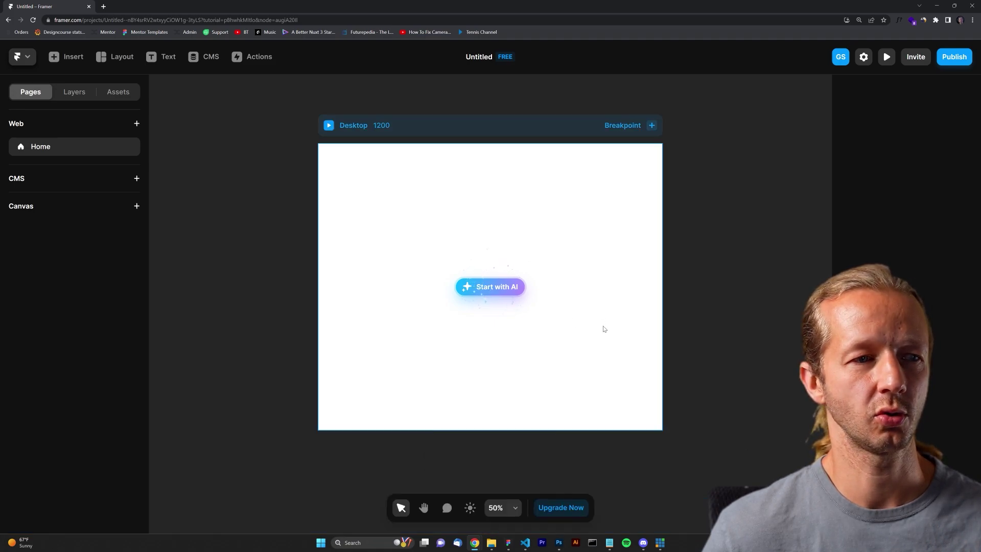
pyautogui.click(495, 289)
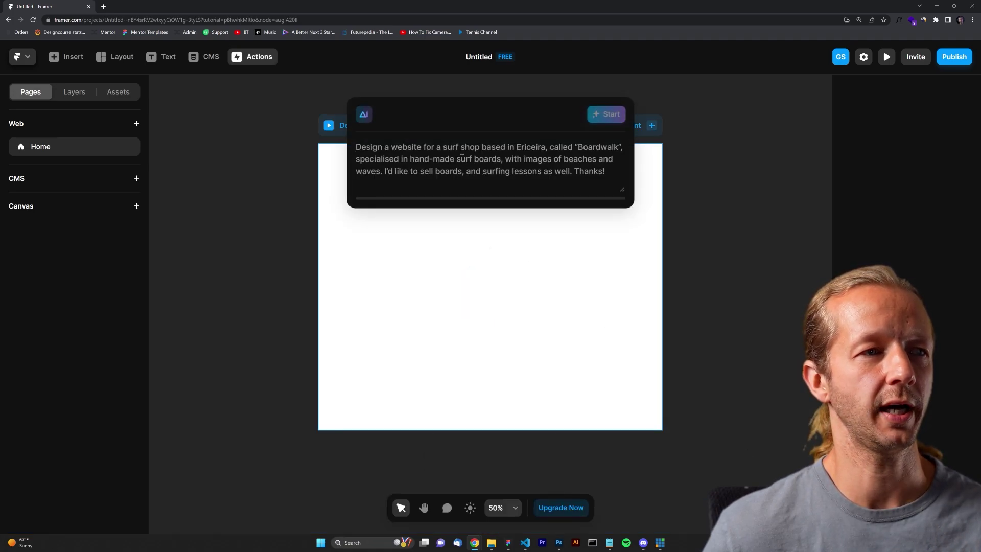
pyautogui.write('Create a website called "GreenByte", which is an online platform for sustainable and refurbished tech devices. Users can buy and sell used tech devices, such as smart phones, laptops, tablets, gaming consoles and more.')
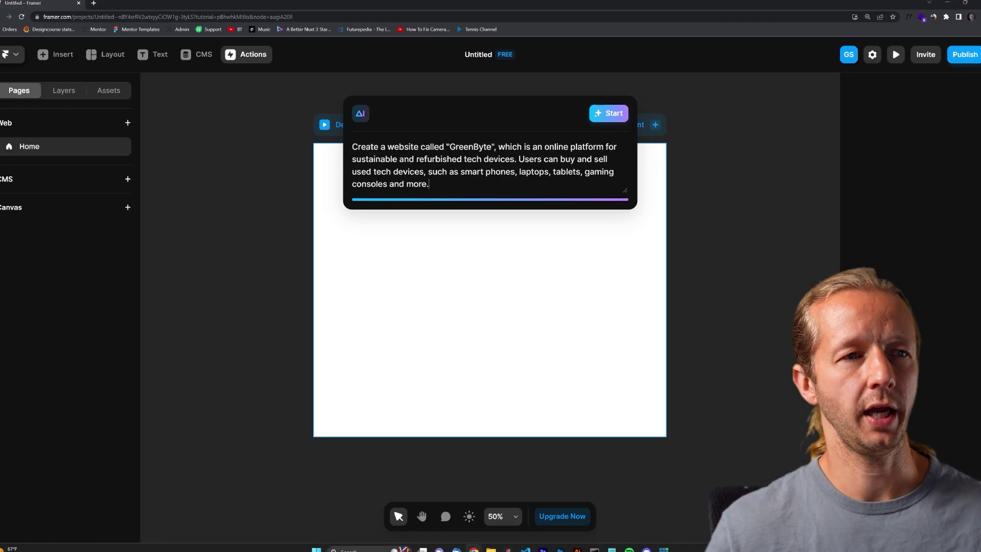
pyautogui.hotkey('ctrl', 'a')
# Generate the GreenByte page, then try olive green and purple-grey palettes with shuffles.
pyautogui.press('Return')
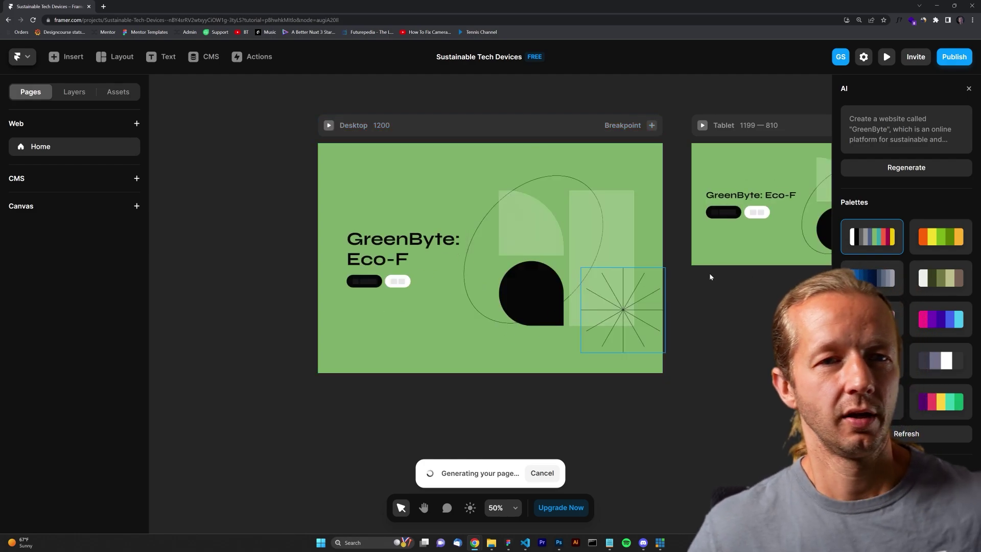
pyautogui.click(938, 280)
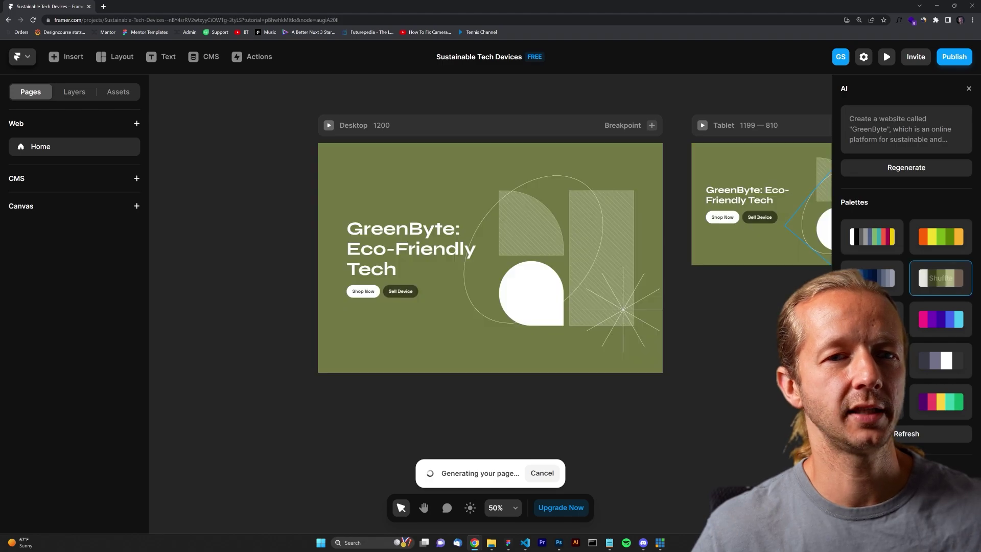
pyautogui.click(894, 321)
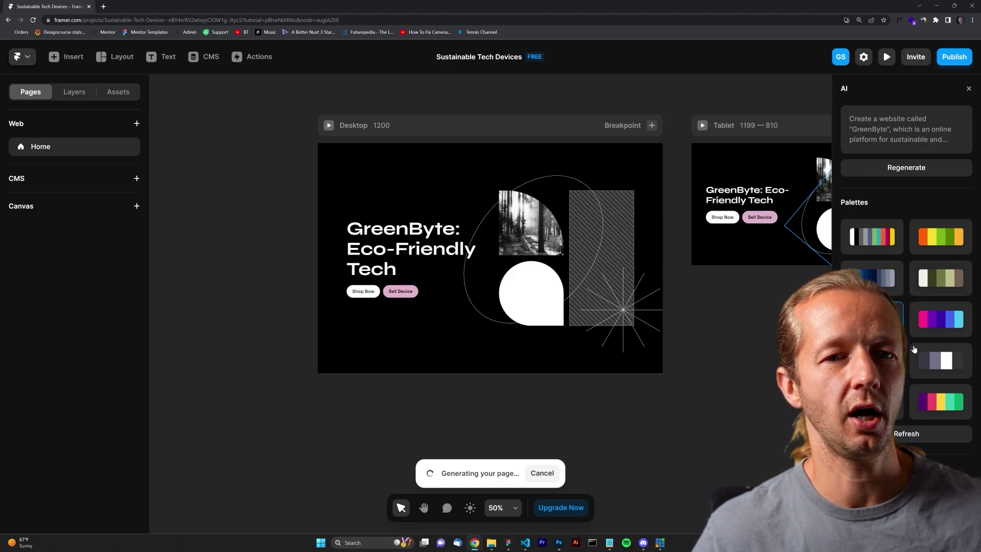
pyautogui.click(932, 362)
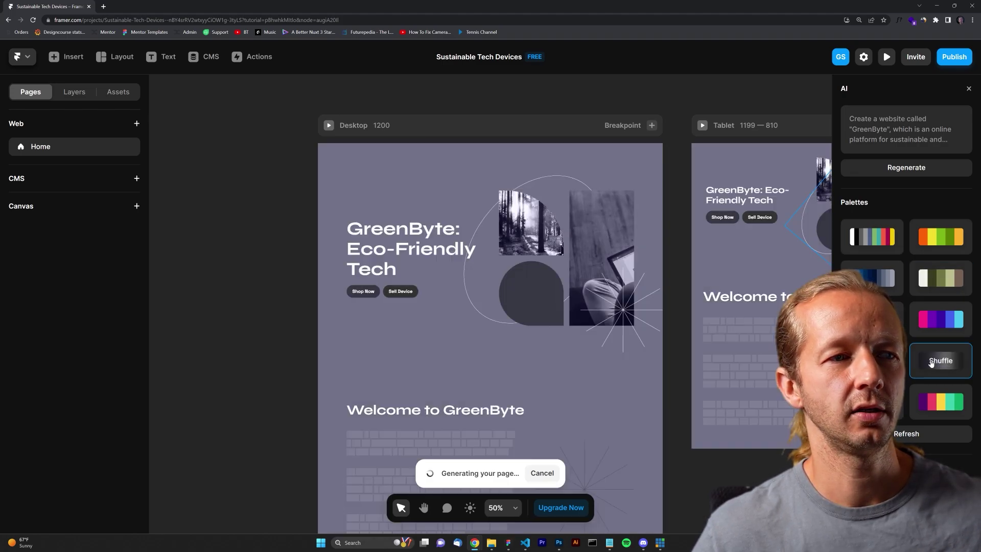
pyautogui.click(926, 363)
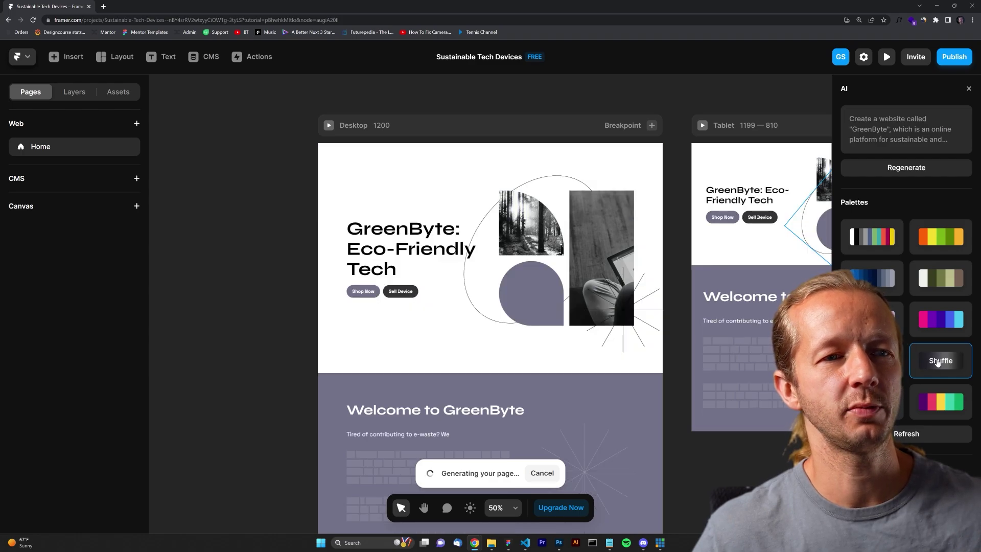
pyautogui.click(938, 362)
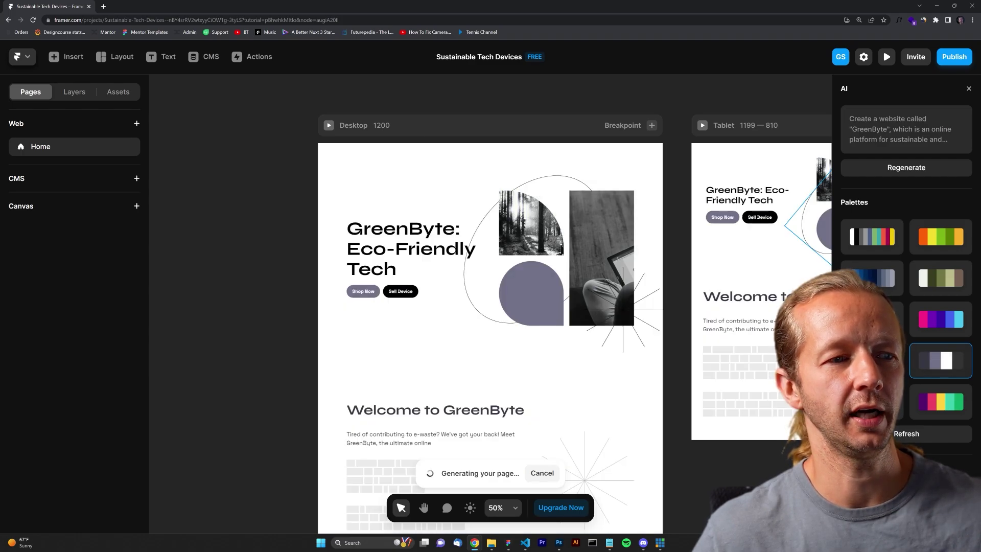
# Try tan, pink, blue and black-lime palettes, ending on white and navy blue.
pyautogui.click(941, 360)
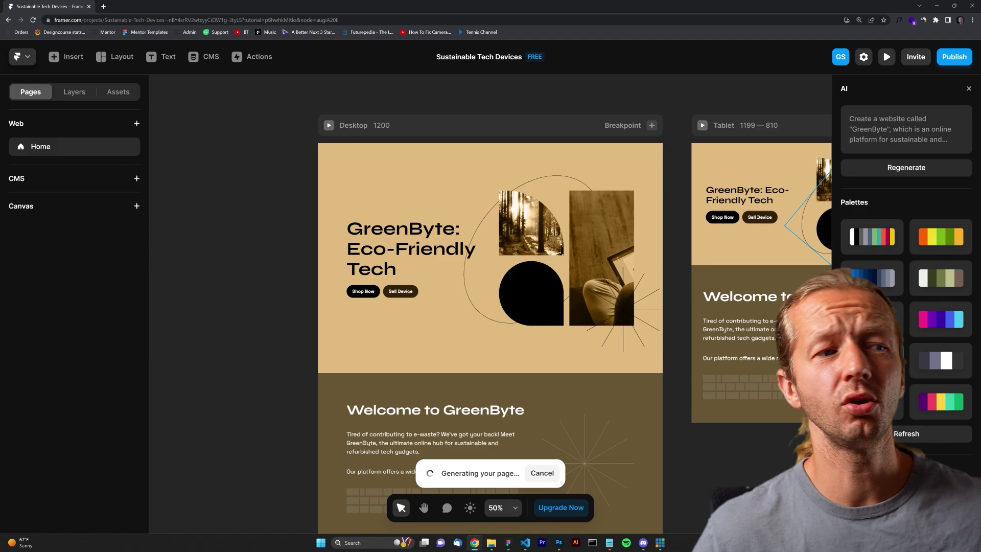
pyautogui.click(941, 360)
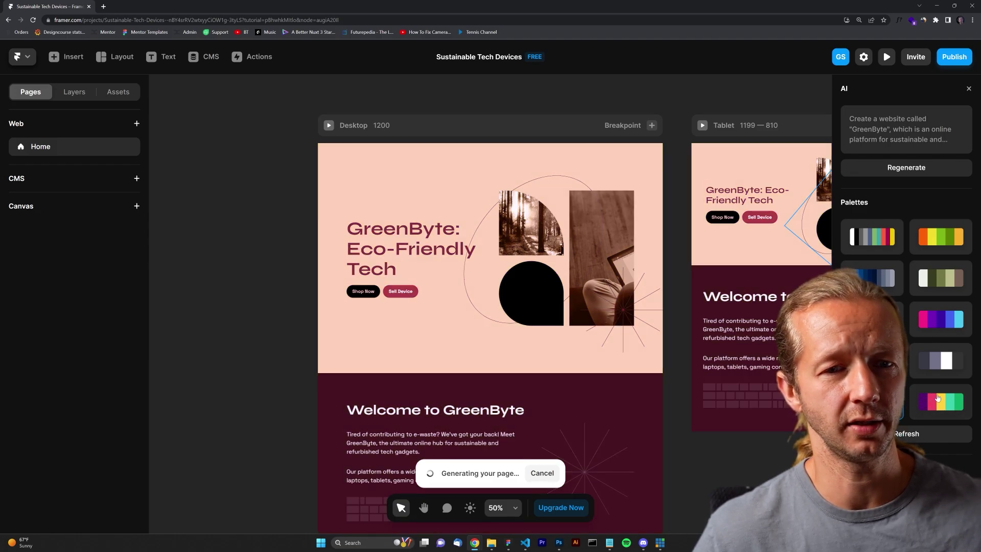
pyautogui.click(940, 398)
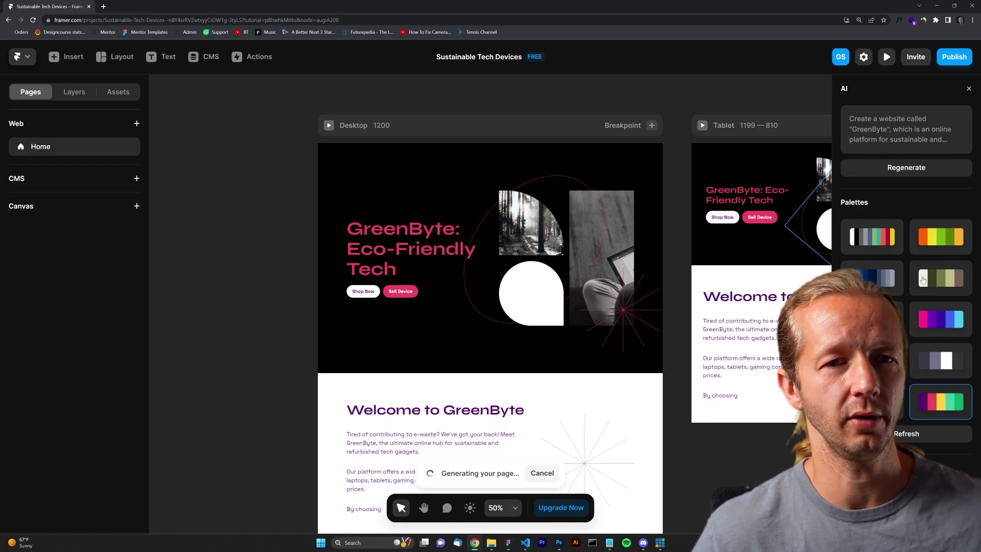
pyautogui.click(886, 283)
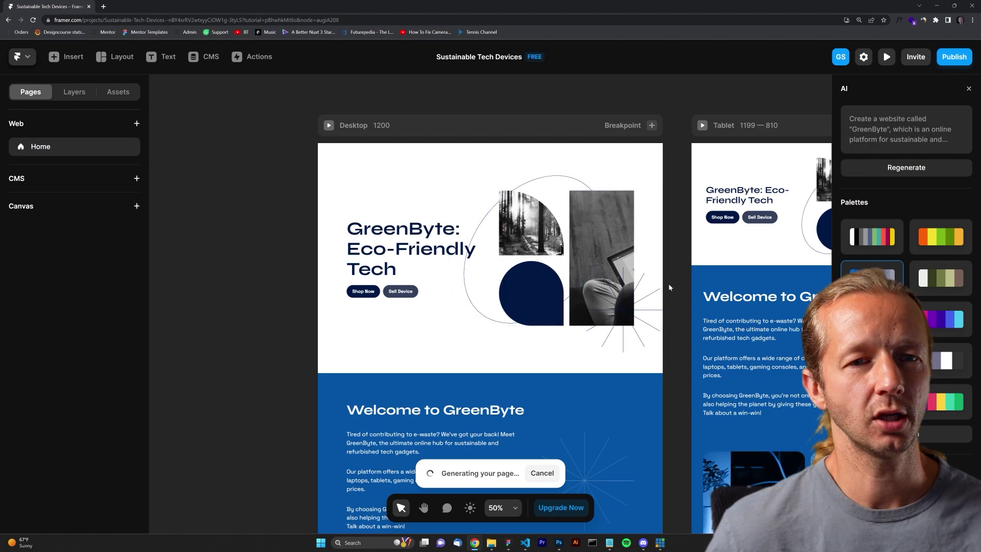
pyautogui.click(936, 240)
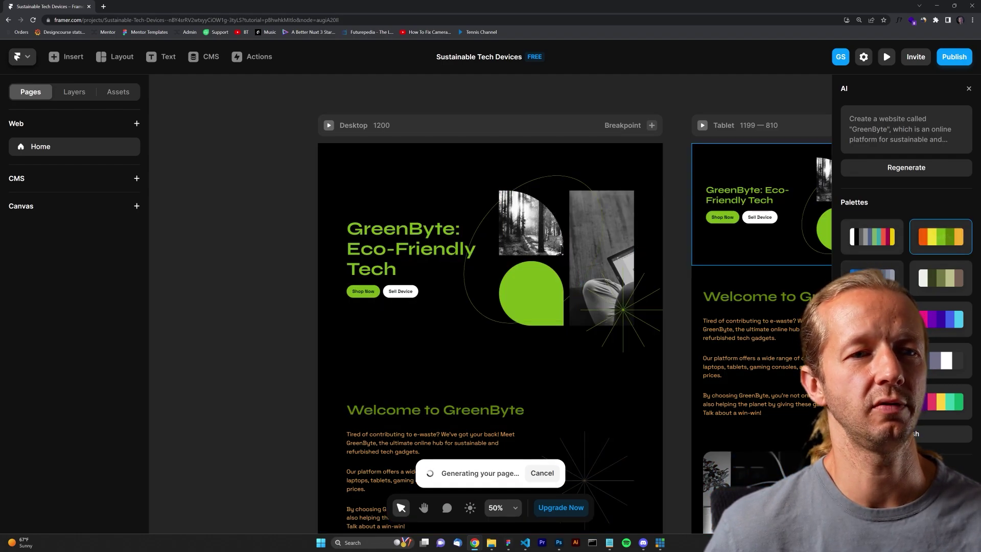
pyautogui.click(872, 273)
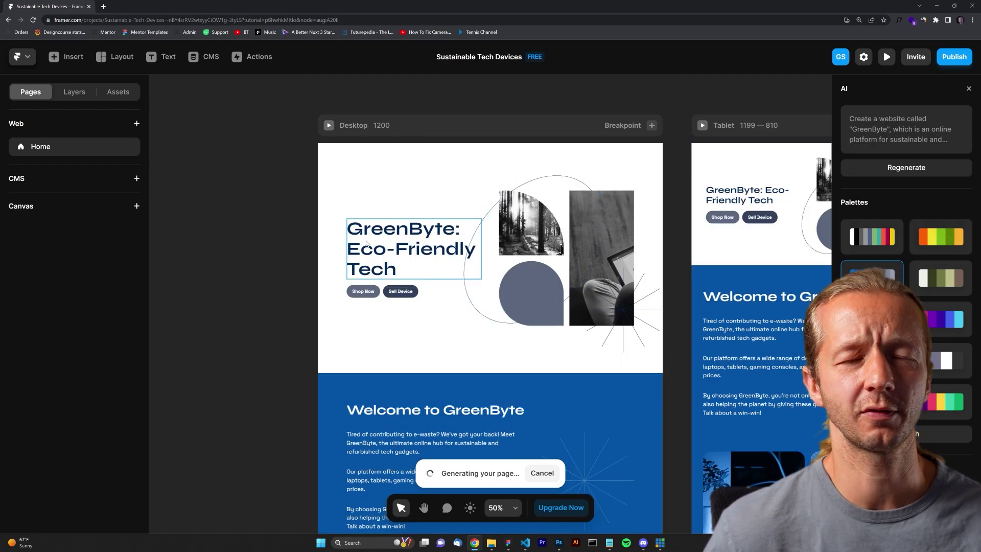
pyautogui.scroll(-3, 513, 329)
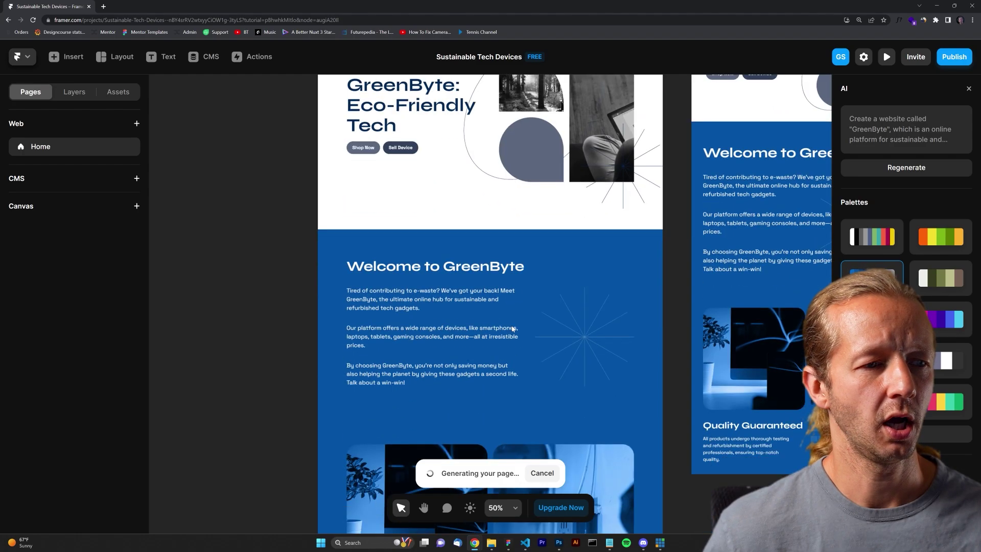
pyautogui.scroll(-2, 513, 329)
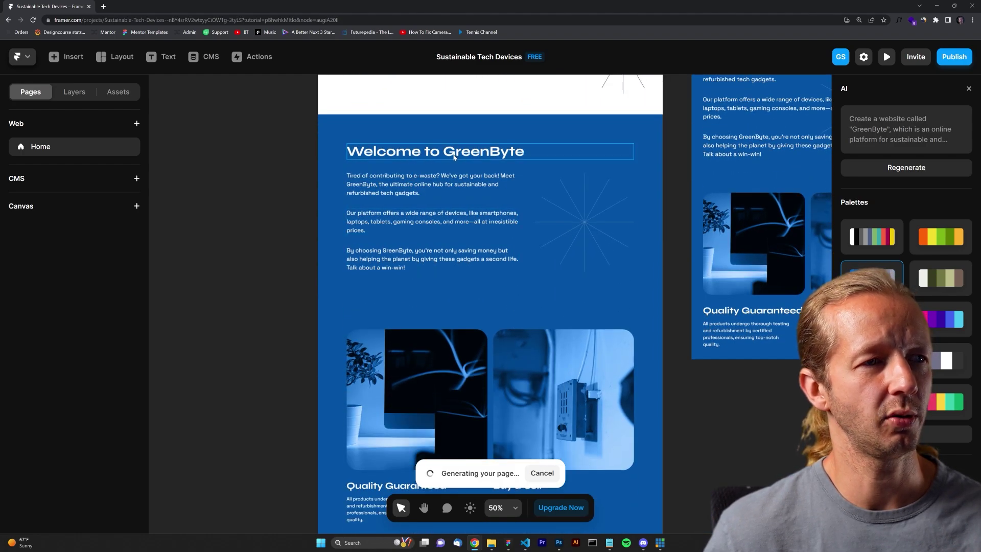
# Inspect the starburst placeholder graphic while the AI builds the Founders and Join the Movement sections.
pyautogui.click(586, 219)
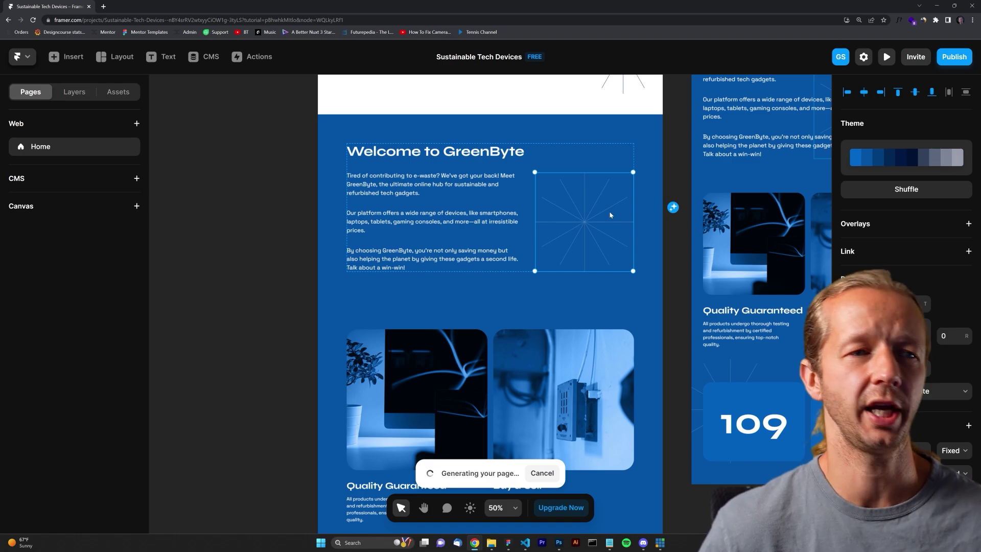
pyautogui.click(305, 211)
pyautogui.scroll(-3, 303, 214)
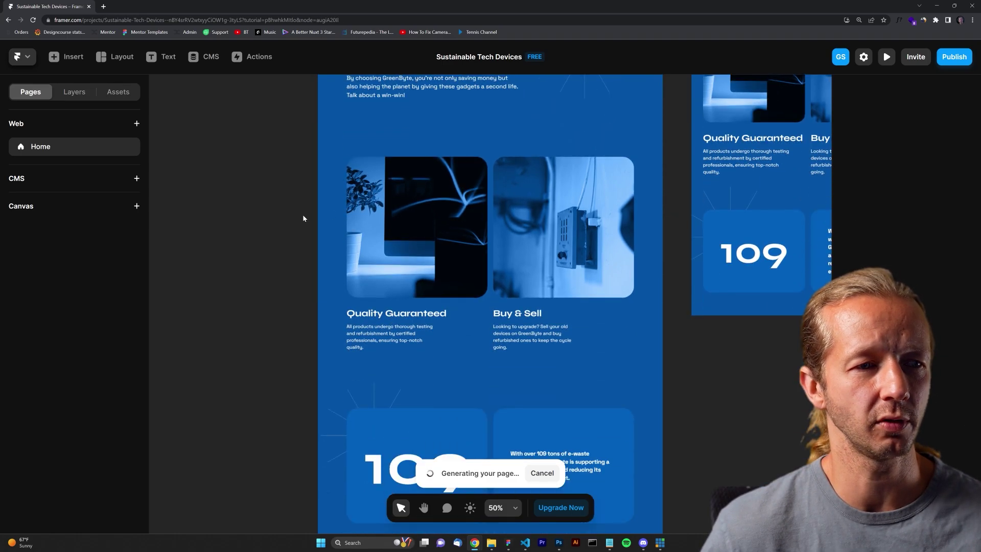
pyautogui.scroll(-1, 303, 218)
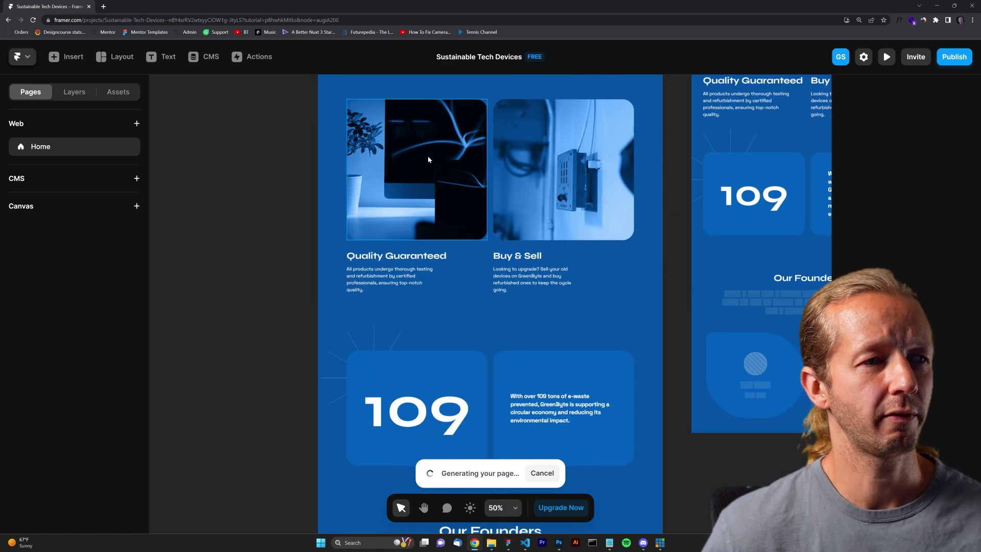
pyautogui.scroll(-2, 416, 276)
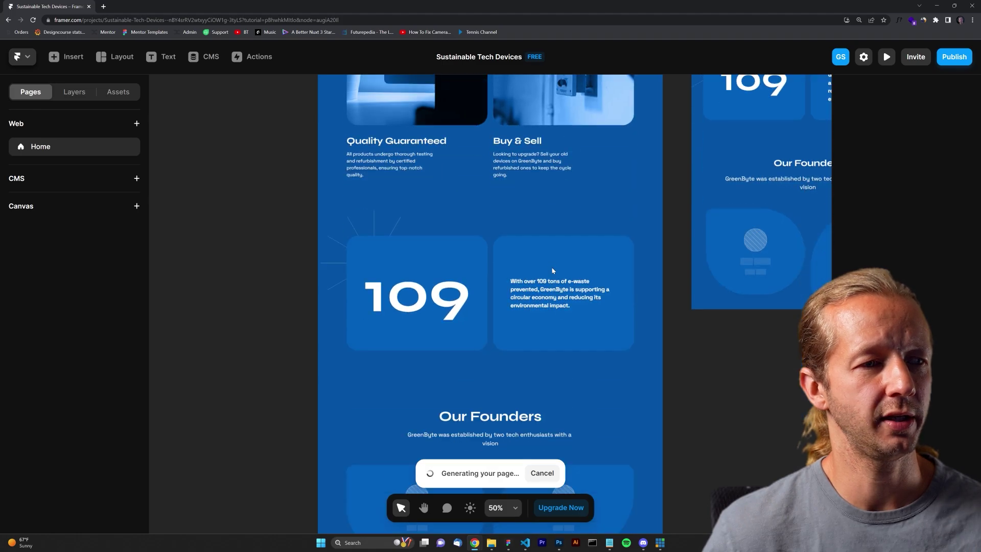
pyautogui.scroll(-1, 417, 285)
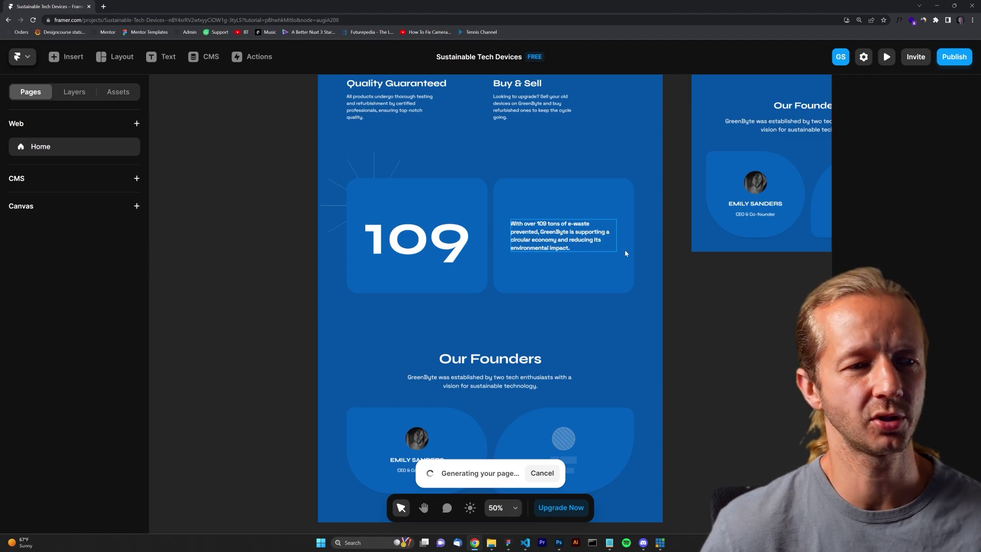
pyautogui.scroll(-2, 626, 254)
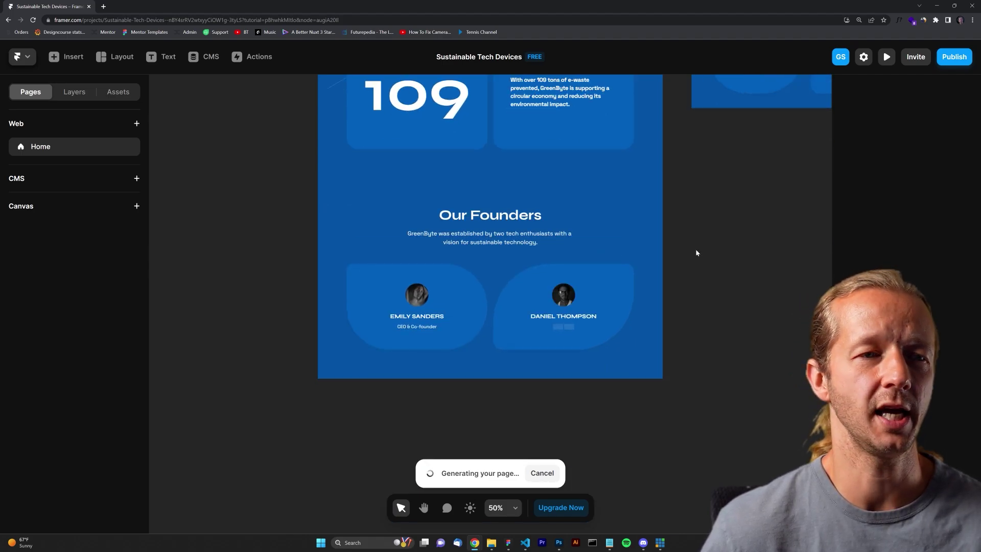
pyautogui.scroll(1, 696, 251)
pyautogui.scroll(-5, 698, 251)
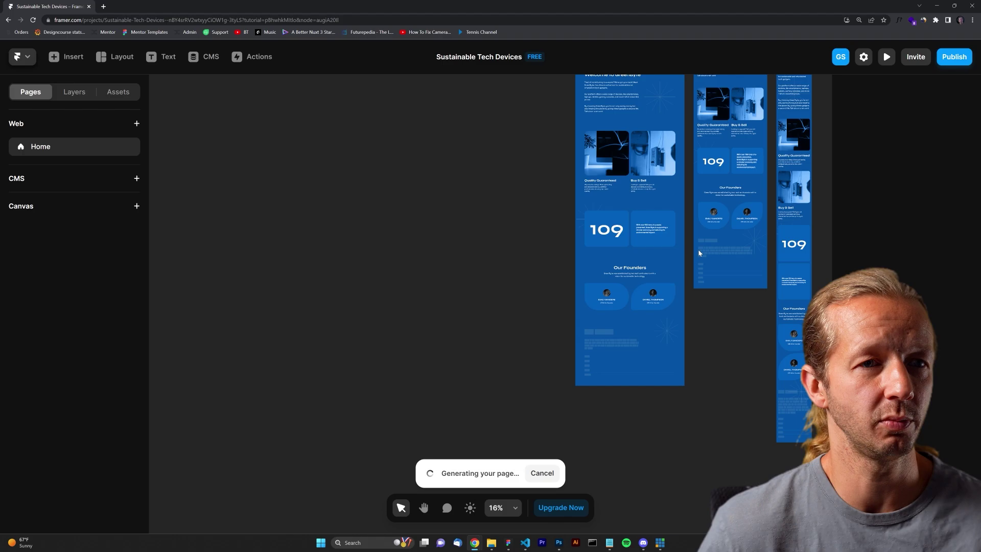
pyautogui.hscroll(5, 657, 317)
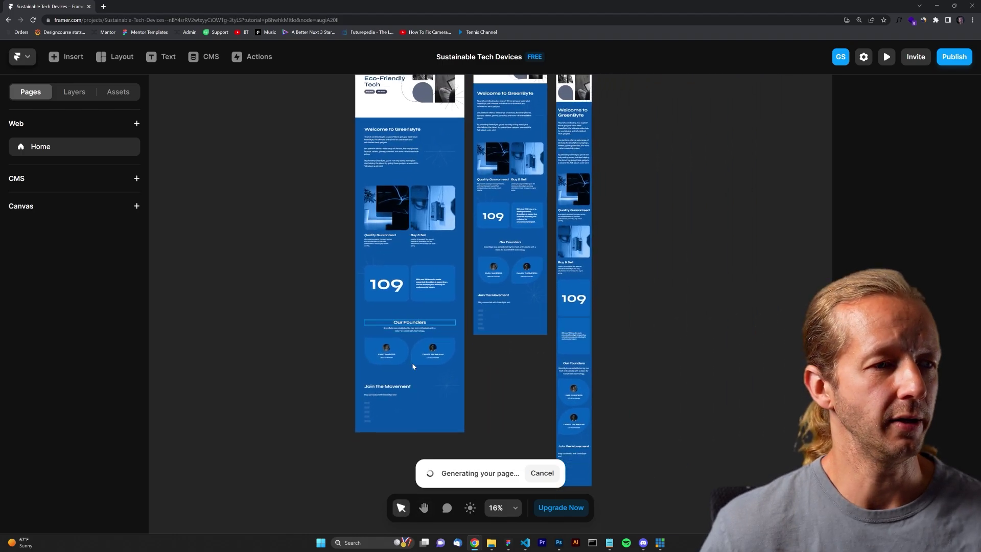
pyautogui.scroll(5, 391, 399)
pyautogui.scroll(-2, 416, 397)
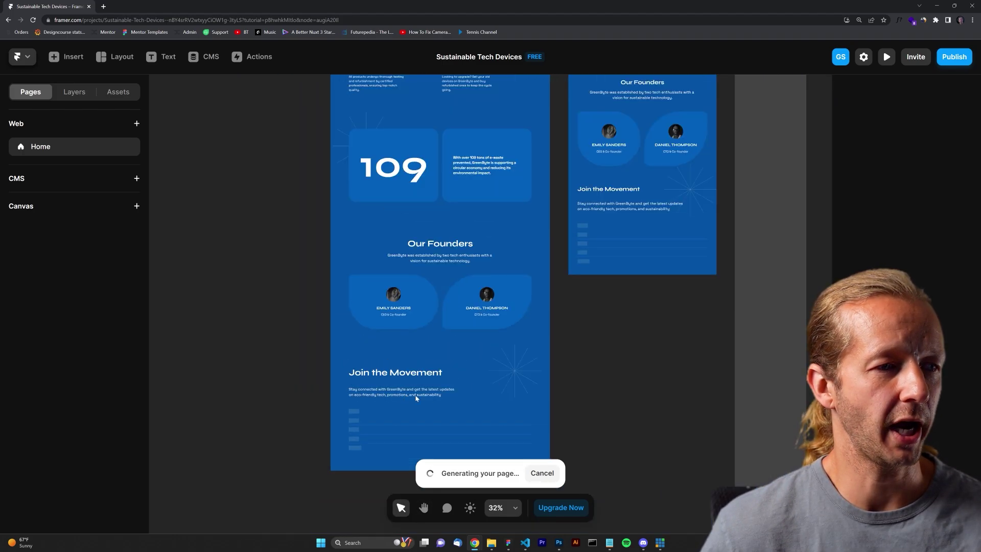
pyautogui.scroll(3, 446, 400)
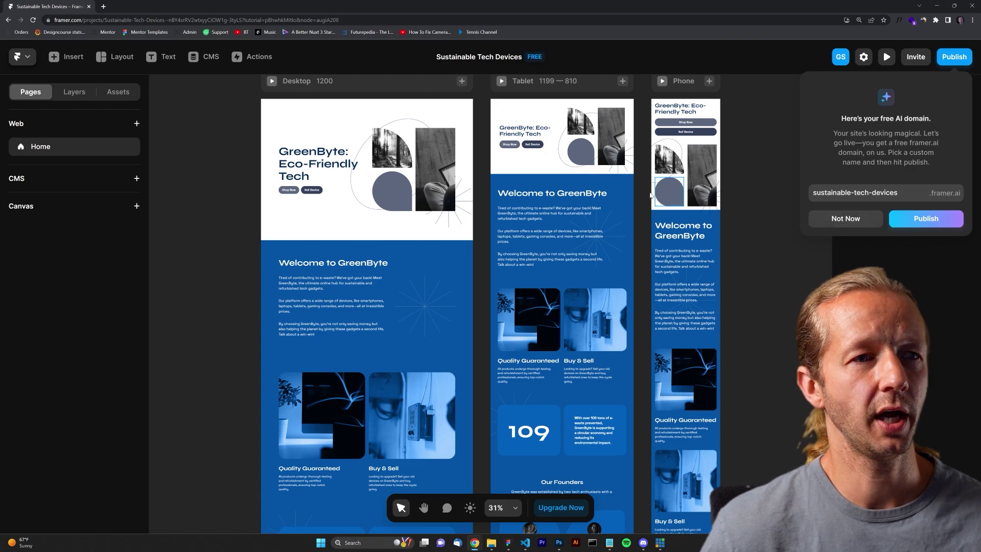
# Publish to sustainable-tech-devices.framer.ai and view the live site in a smaller browser window.
pyautogui.click(927, 219)
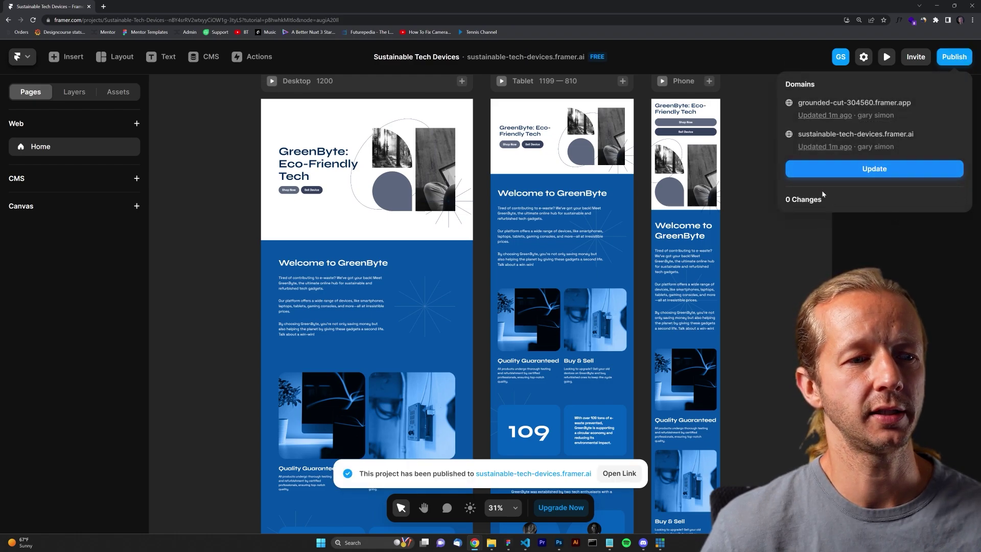
pyautogui.click(621, 474)
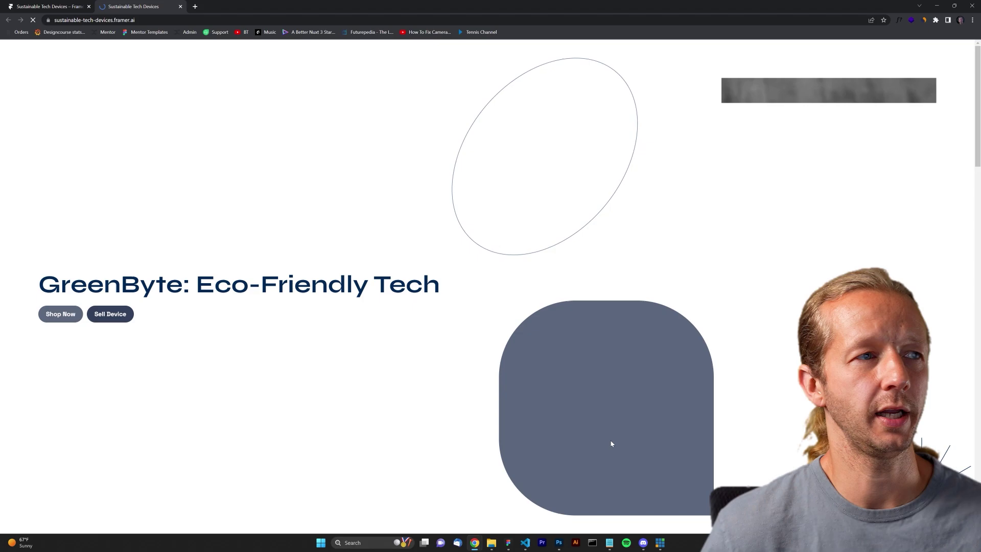
pyautogui.scroll(-3, 523, 162)
pyautogui.scroll(-3, 526, 190)
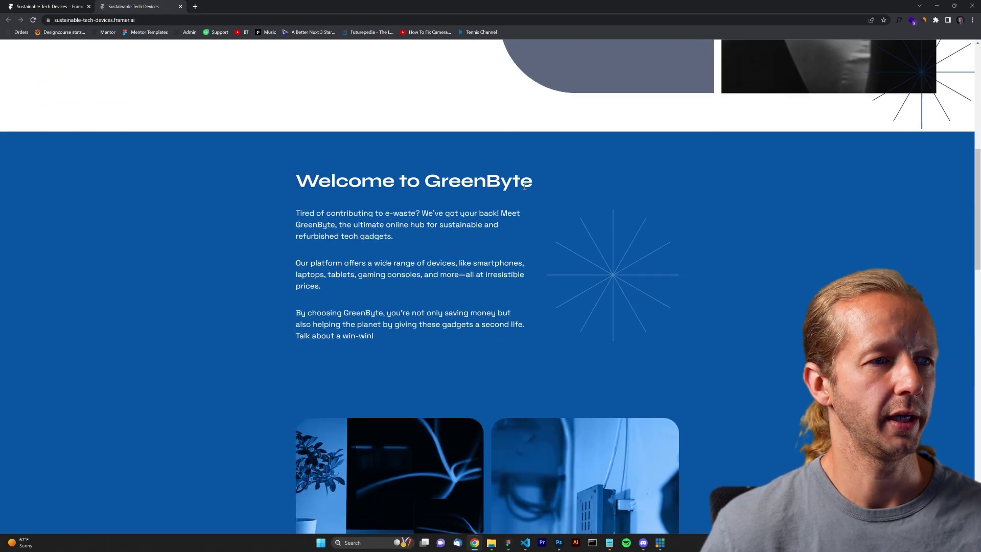
pyautogui.scroll(-3, 526, 191)
pyautogui.scroll(-3, 525, 189)
pyautogui.scroll(-3, 525, 191)
pyautogui.scroll(-2, 525, 191)
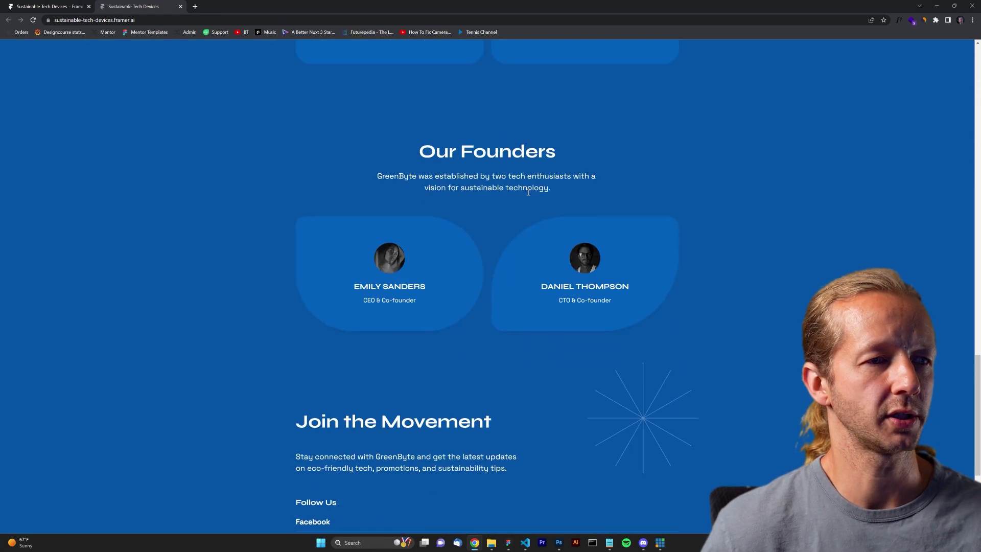
pyautogui.scroll(-2, 527, 200)
pyautogui.scroll(3, 530, 210)
pyautogui.scroll(3, 529, 223)
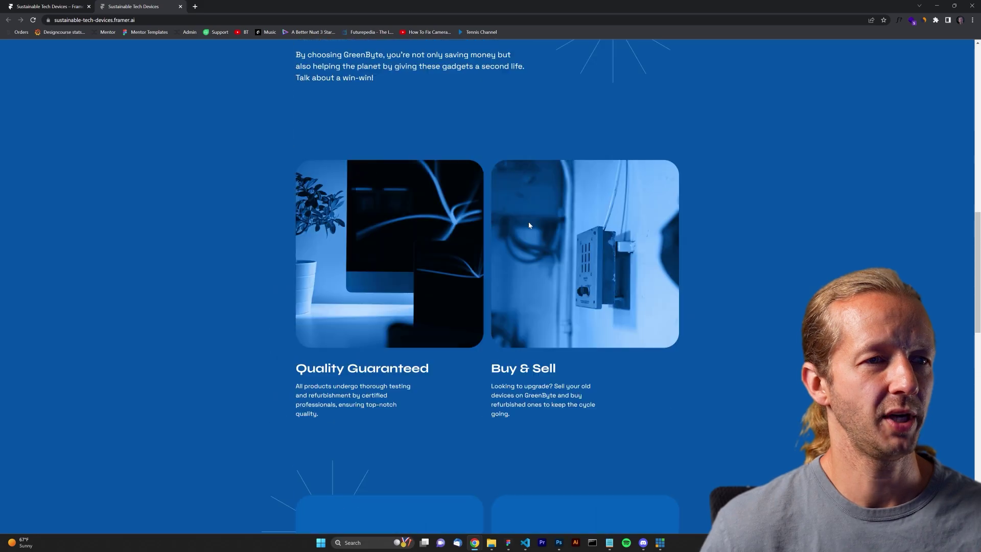
pyautogui.scroll(3, 529, 229)
pyautogui.scroll(3, 535, 235)
pyautogui.scroll(1, 536, 235)
pyautogui.press('super+Down')
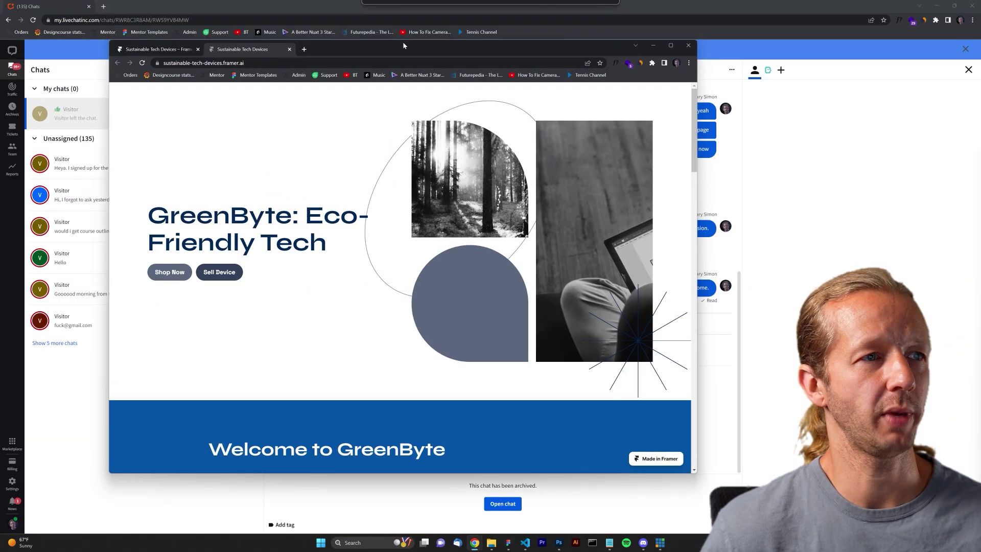
pyautogui.scroll(-4, 541, 250)
pyautogui.scroll(-3, 541, 254)
pyautogui.scroll(-3, 539, 252)
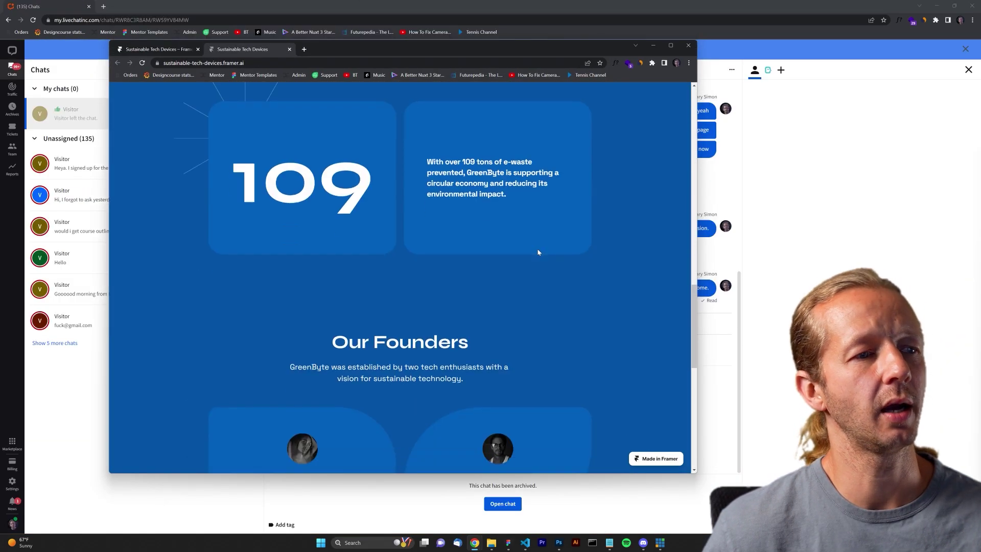
pyautogui.scroll(-3, 539, 252)
pyautogui.scroll(-2, 540, 252)
pyautogui.moveTo(699, 259); pyautogui.dragTo(301, 260)
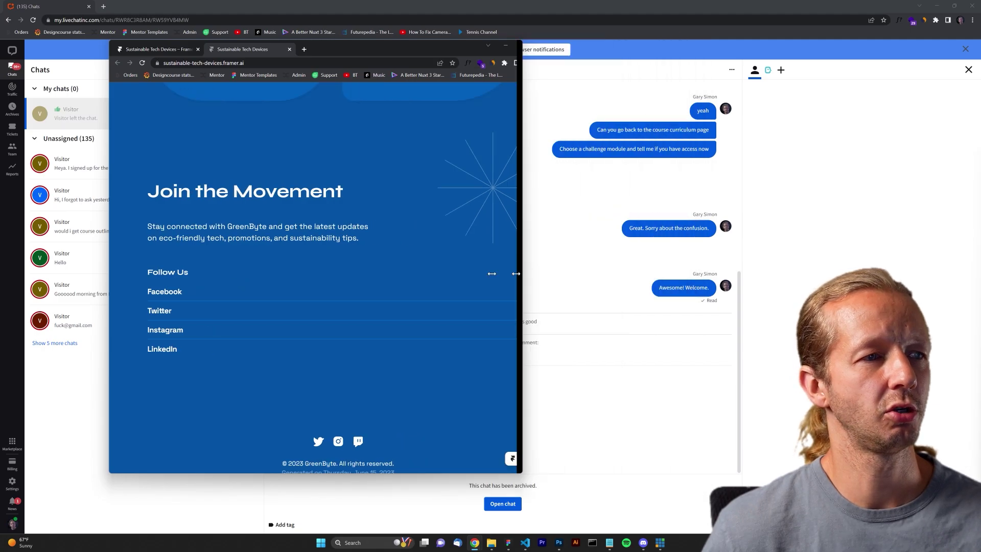
pyautogui.scroll(3, 225, 251)
pyautogui.scroll(3, 226, 251)
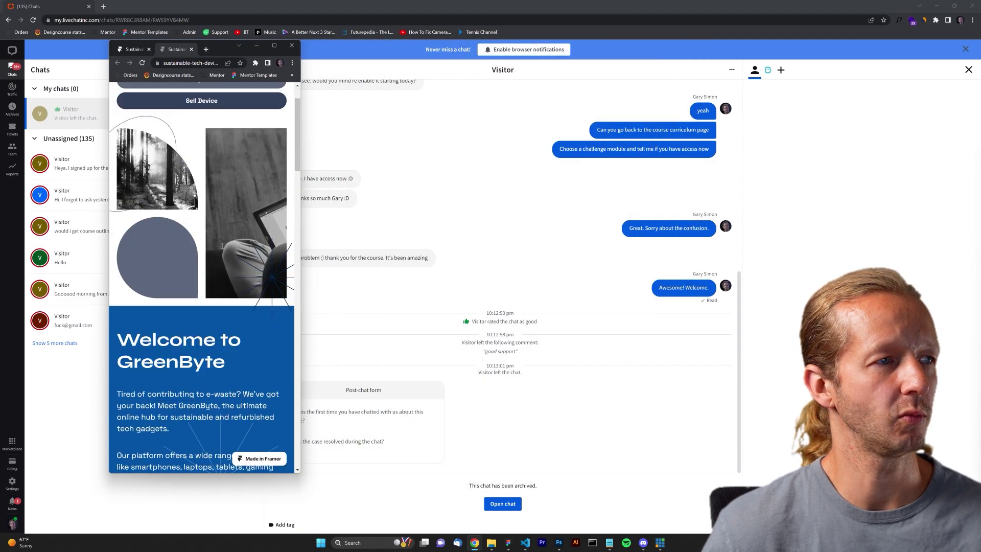
pyautogui.scroll(2, 229, 225)
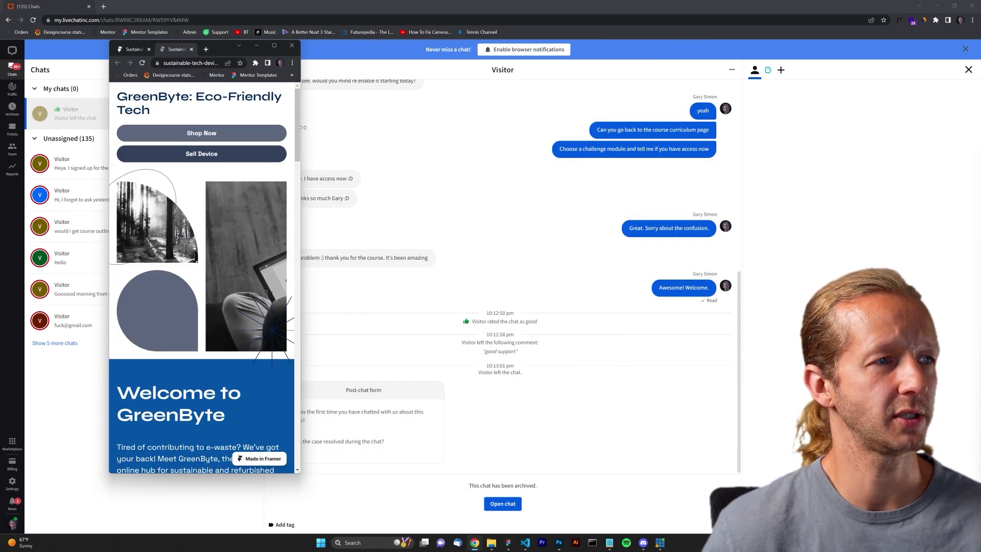
pyautogui.moveTo(304, 128); pyautogui.dragTo(738, 128)
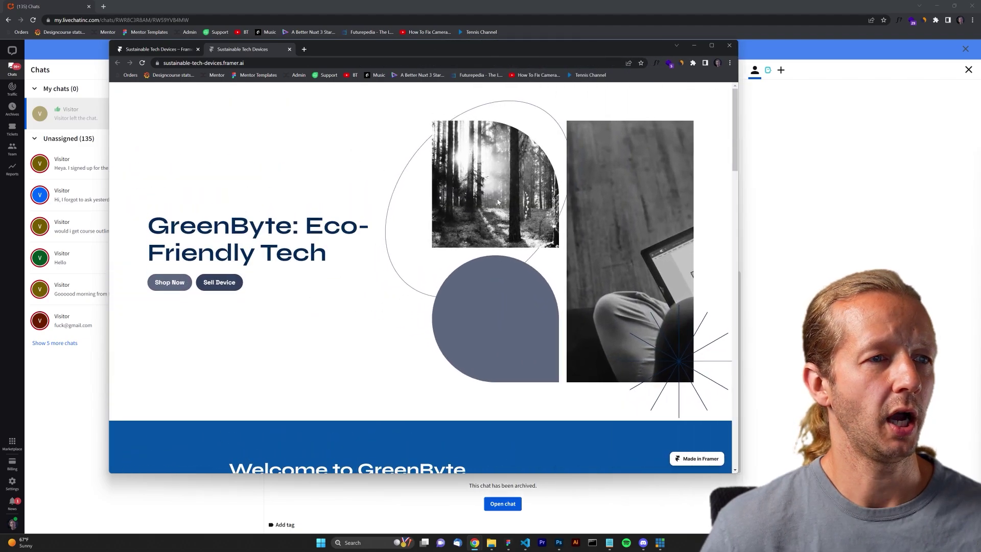
pyautogui.click(699, 548)
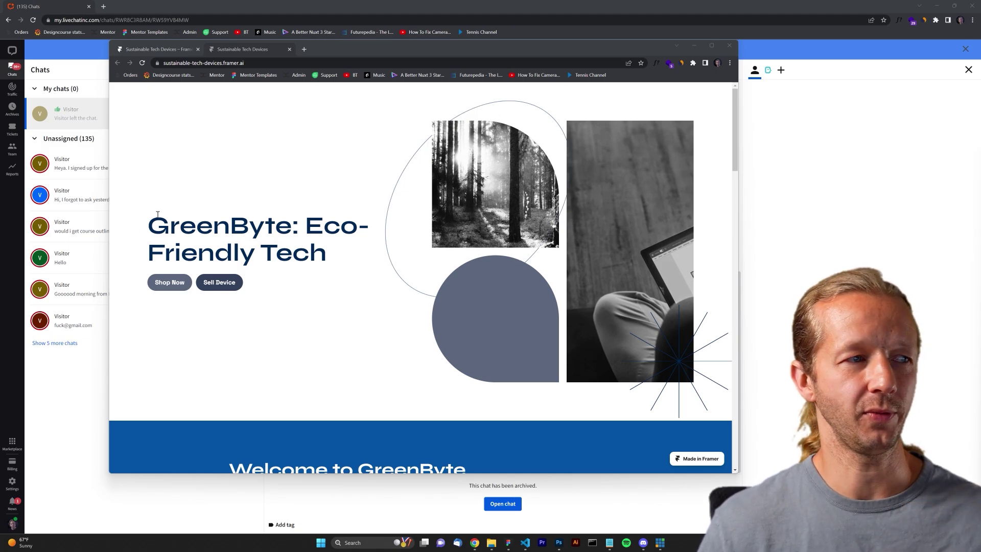
pyautogui.moveTo(150, 220); pyautogui.dragTo(357, 259)
pyautogui.click(358, 259)
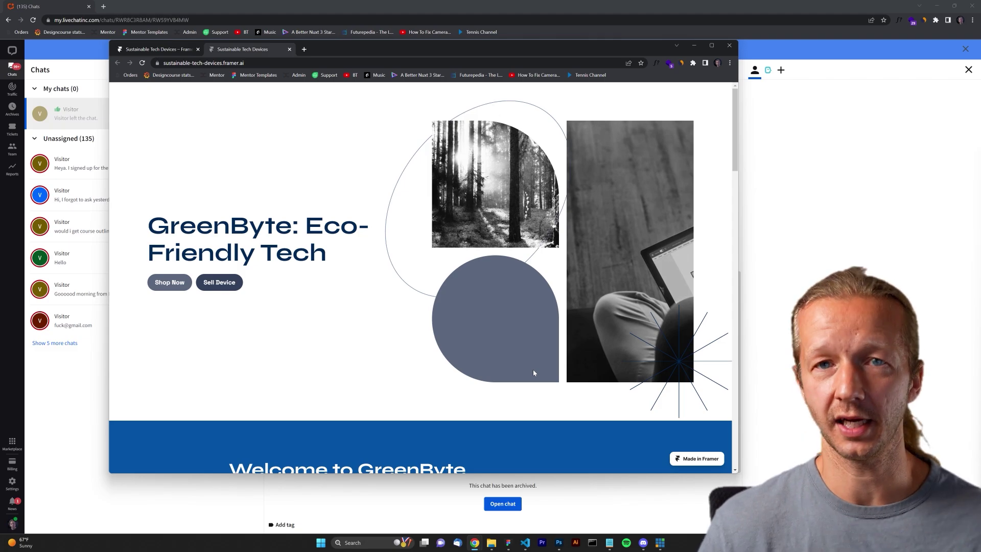
# Switch to Figma to view the hand-designed GreenByte Desktop frame.
pyautogui.click(508, 542)
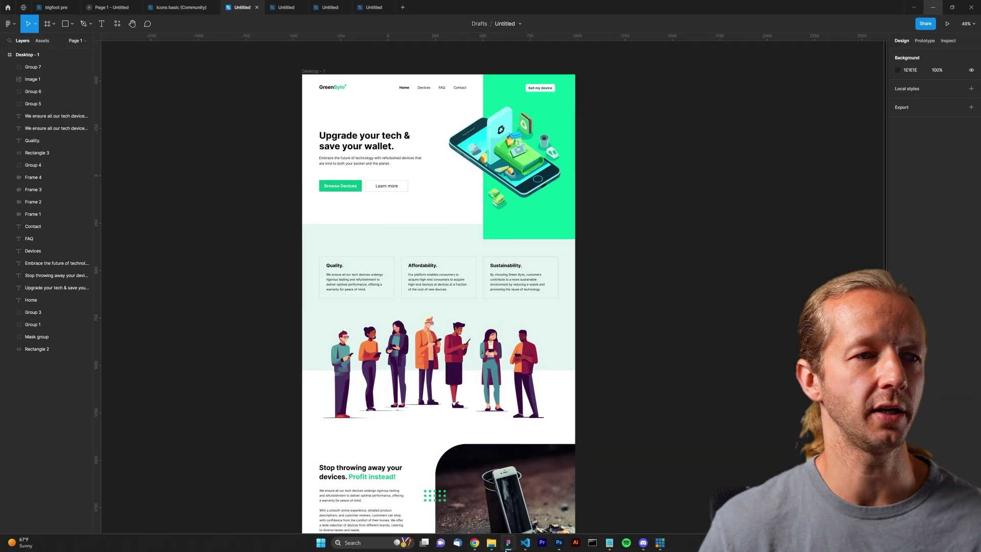
pyautogui.scroll(5, 445, 90)
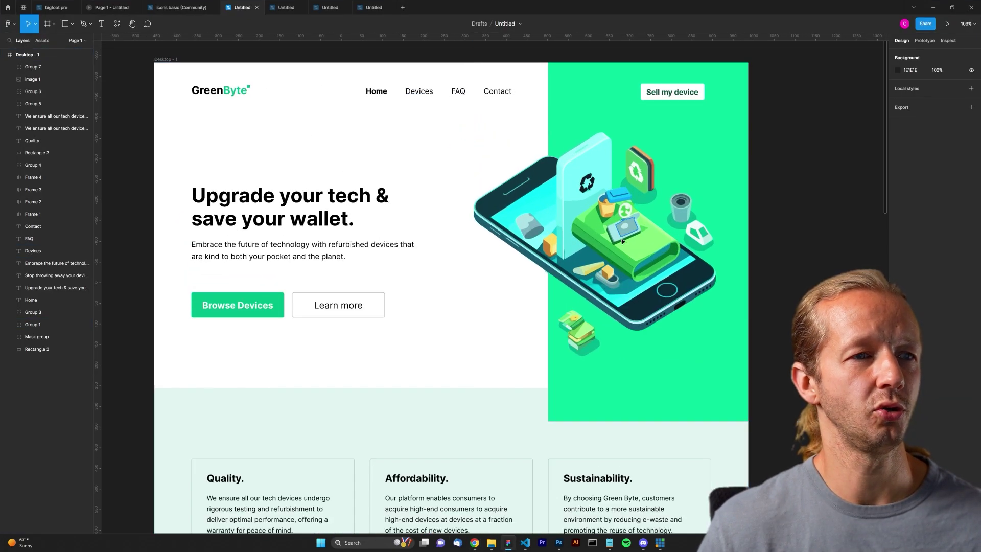
pyautogui.scroll(-5, 584, 160)
pyautogui.scroll(-3, 582, 159)
pyautogui.scroll(-4, 582, 261)
pyautogui.scroll(-2, 596, 261)
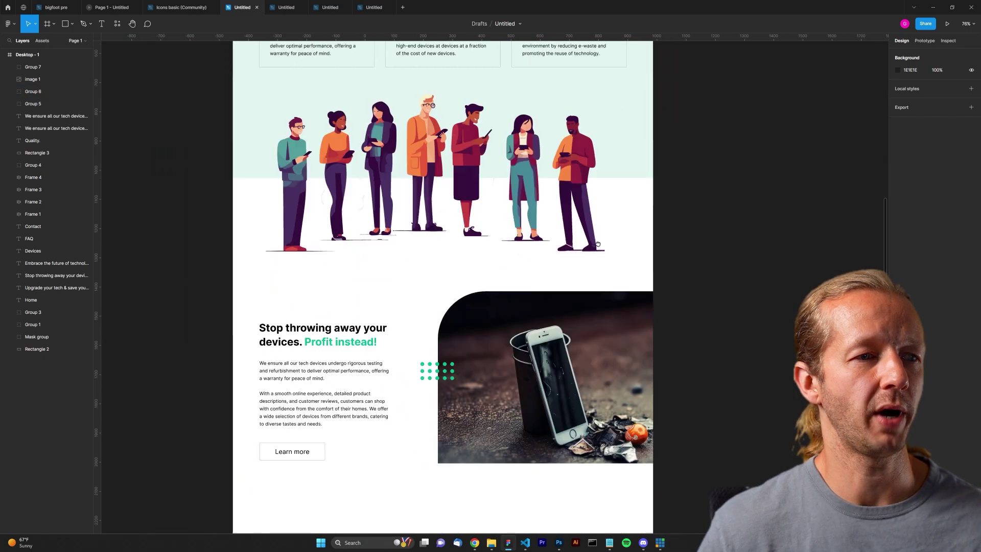
pyautogui.scroll(-3, 596, 261)
pyautogui.scroll(-1, 596, 261)
pyautogui.scroll(-2, 596, 261)
pyautogui.scroll(3, 606, 194)
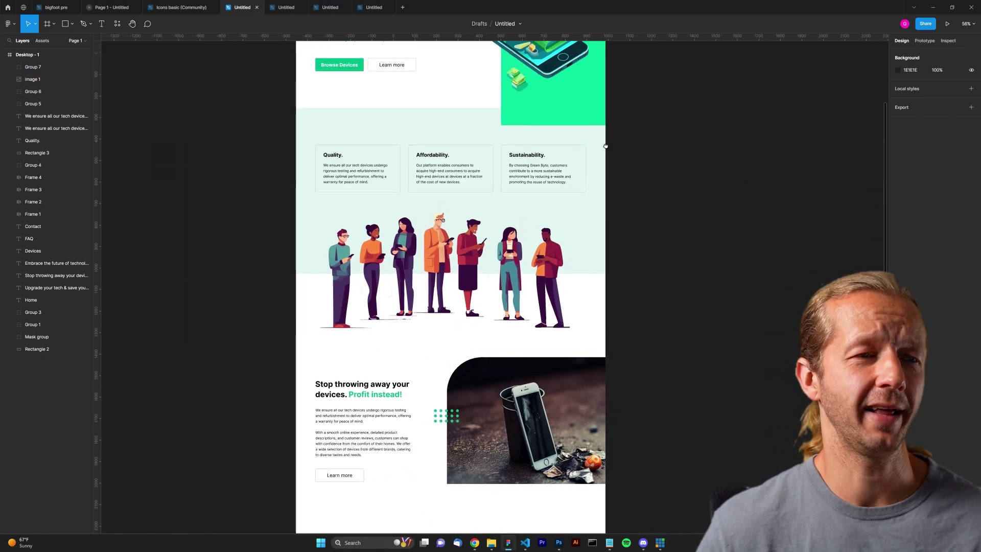
pyautogui.scroll(3, 606, 194)
pyautogui.scroll(2, 606, 194)
pyautogui.scroll(2, 646, 130)
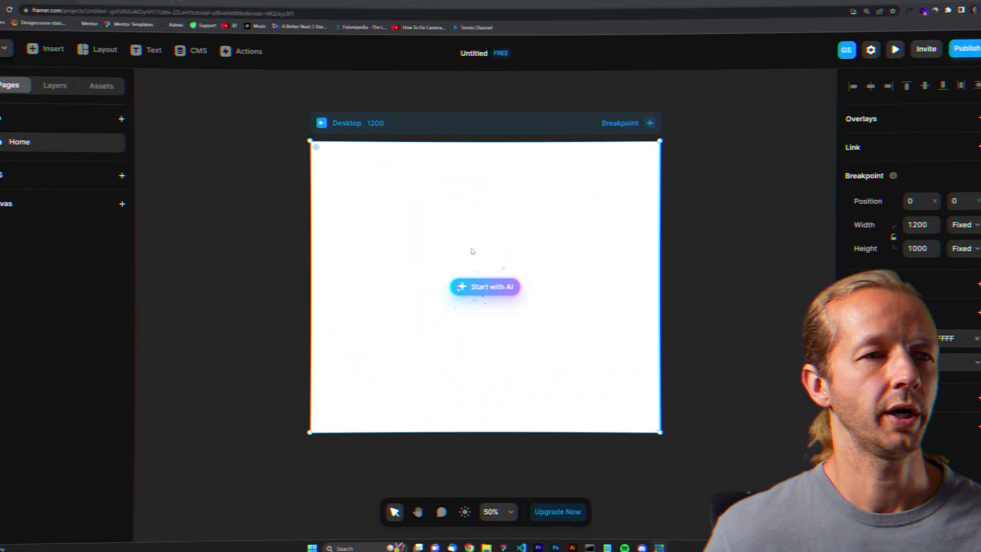
# Generate an AI page from the online guitar lesson platform description.
pyautogui.click(491, 288)
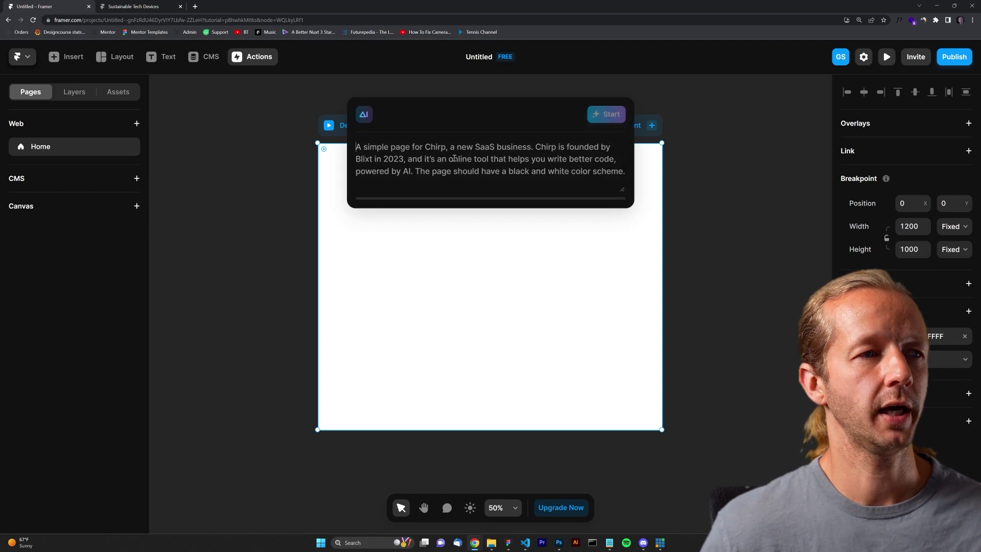
pyautogui.write('Build an landing page for an online guitar lesson platform. Users can watch guitar training video courses and participate in weekly contests to win prizes.')
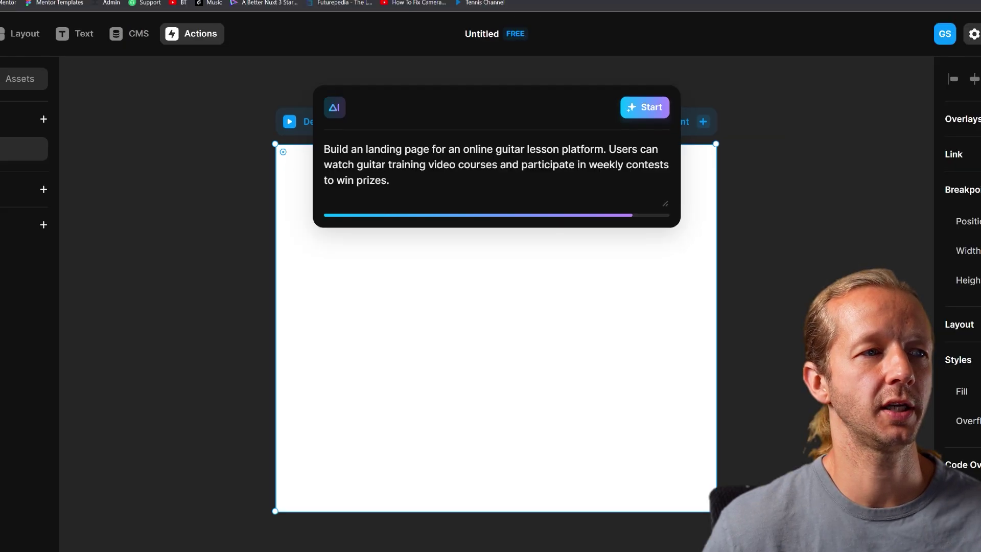
pyautogui.hotkey('ctrl', 'a')
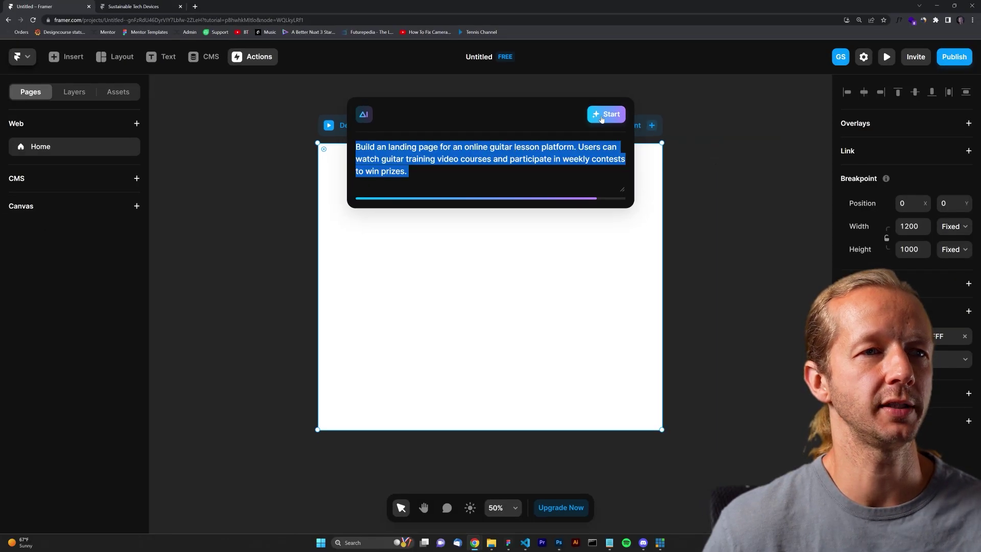
pyautogui.click(602, 116)
pyautogui.scroll(-3, 569, 262)
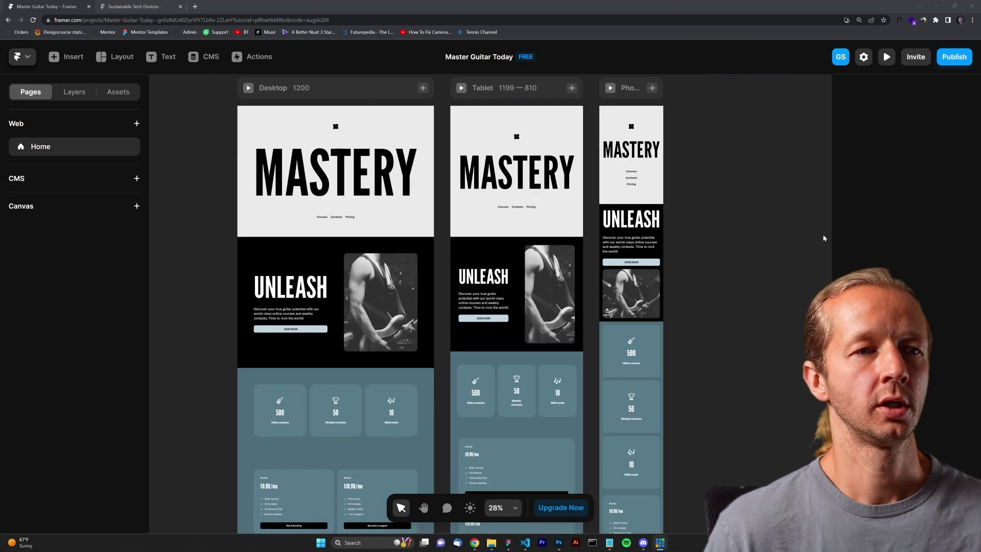
pyautogui.scroll(-3, 556, 262)
pyautogui.scroll(-3, 556, 262)
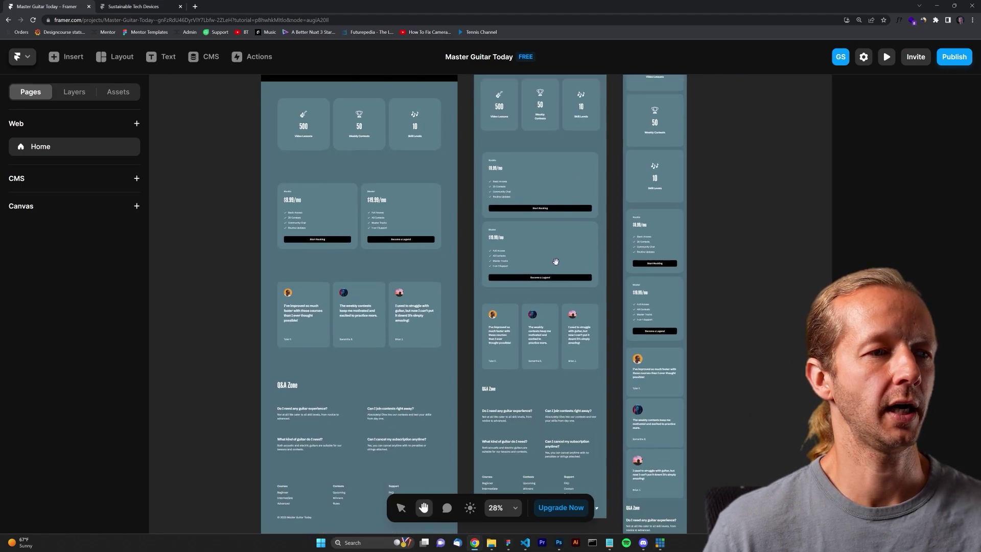
pyautogui.scroll(-3, 555, 262)
pyautogui.scroll(5, 431, 164)
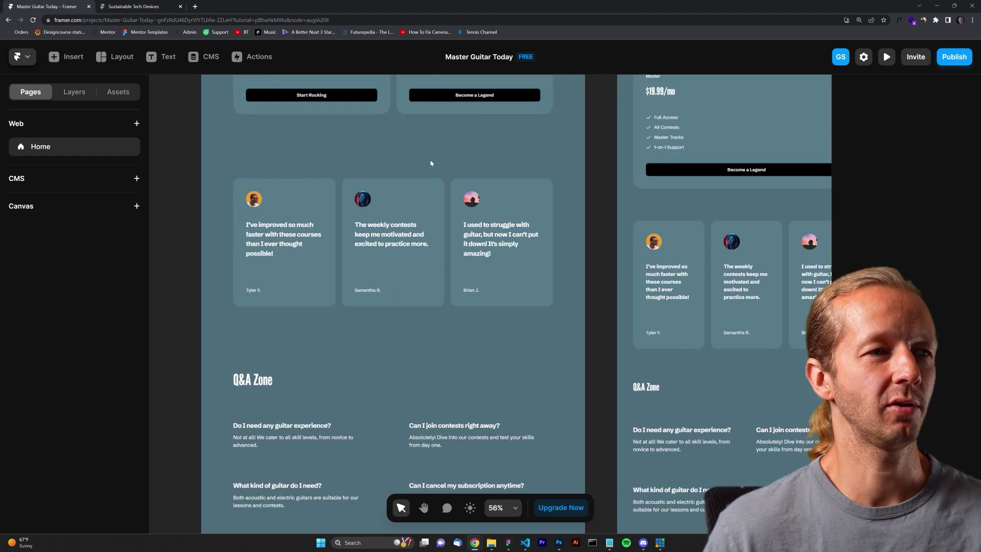
pyautogui.keyDown('ctrl'); pyautogui.scroll(-5, 431, 164); pyautogui.keyUp('ctrl')
pyautogui.scroll(3, 432, 215)
pyautogui.scroll(2, 432, 222)
pyautogui.scroll(-2, 431, 226)
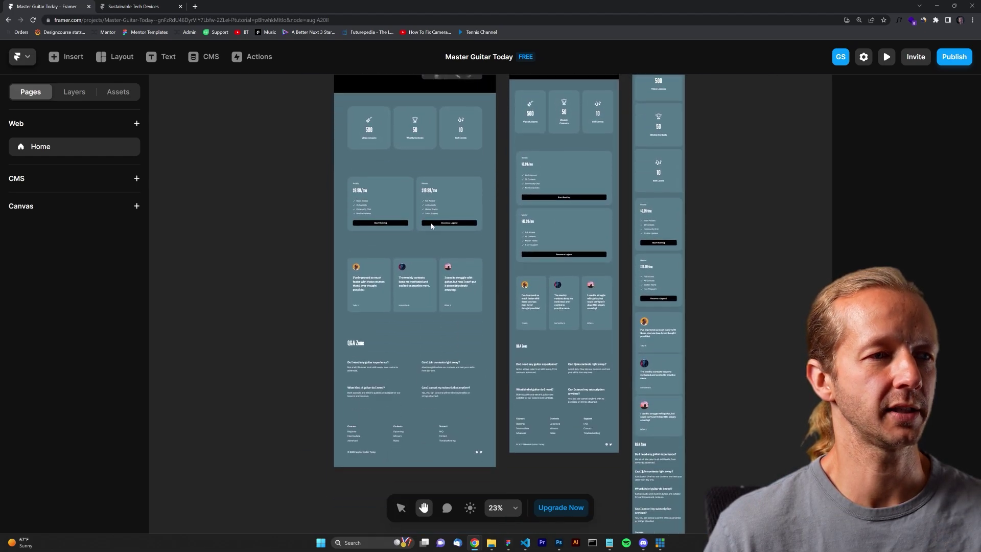
pyautogui.keyDown('ctrl'); pyautogui.scroll(2, 428, 171); pyautogui.keyUp('ctrl')
# Shuffle the pricing section's style through dark and cream, settling on light blue.
pyautogui.click(458, 167)
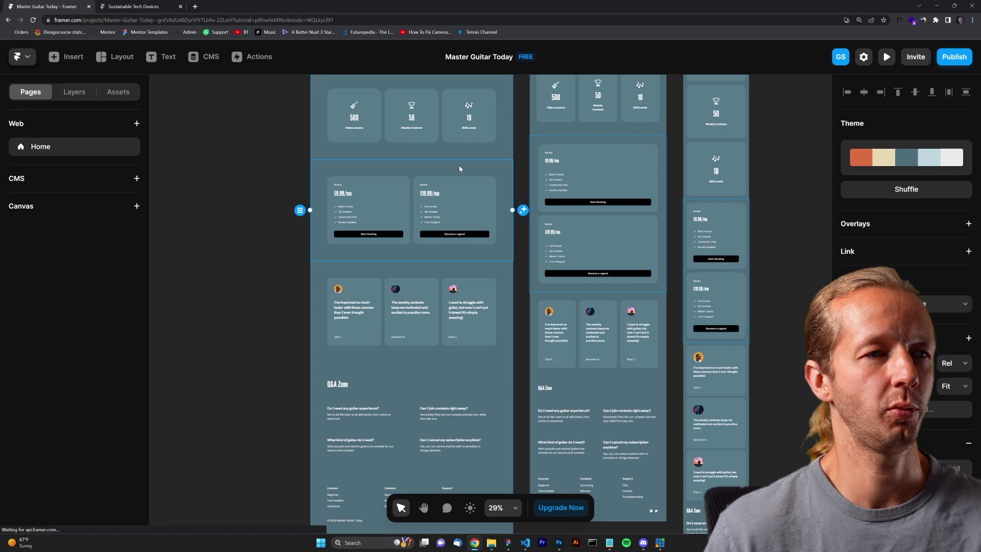
pyautogui.click(522, 214)
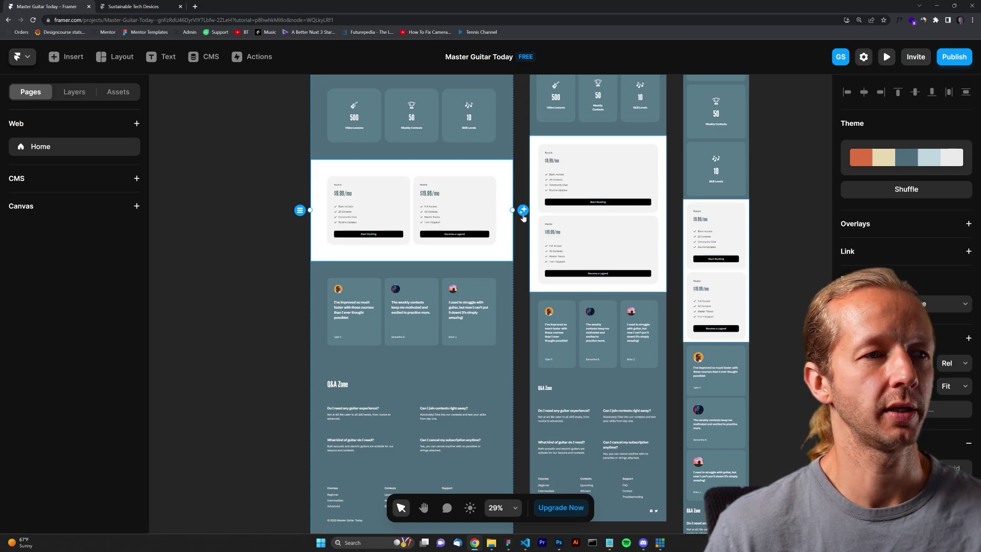
pyautogui.click(523, 213)
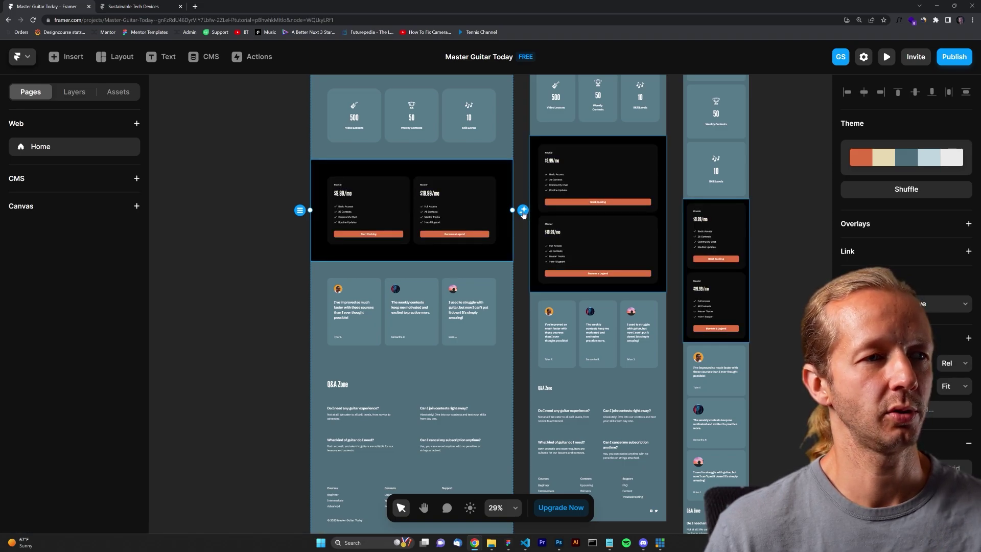
pyautogui.click(523, 212)
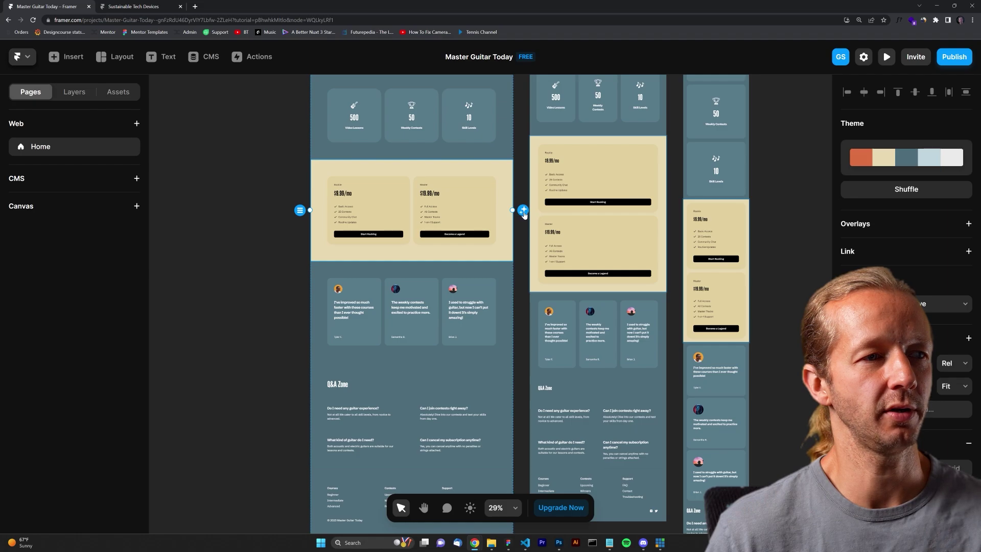
pyautogui.click(523, 214)
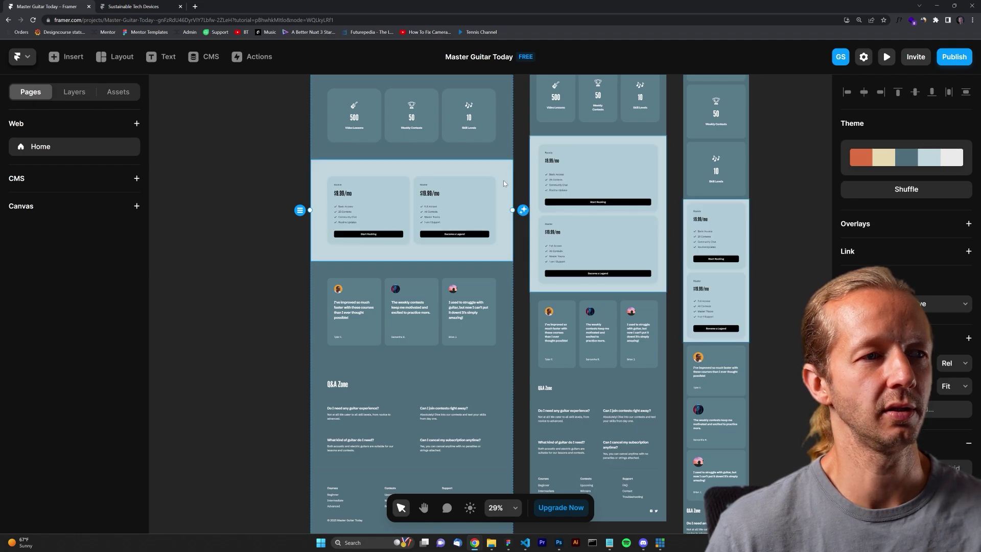
# Shuffle the Q&A section's style through light blue and orange, settling on black.
pyautogui.moveTo(488, 392); pyautogui.dragTo(501, 341)
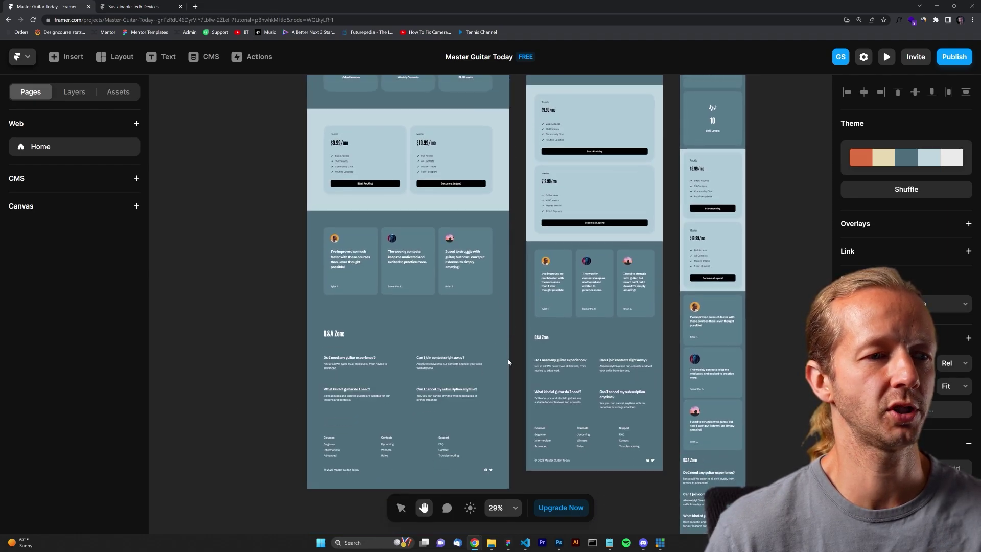
pyautogui.click(519, 366)
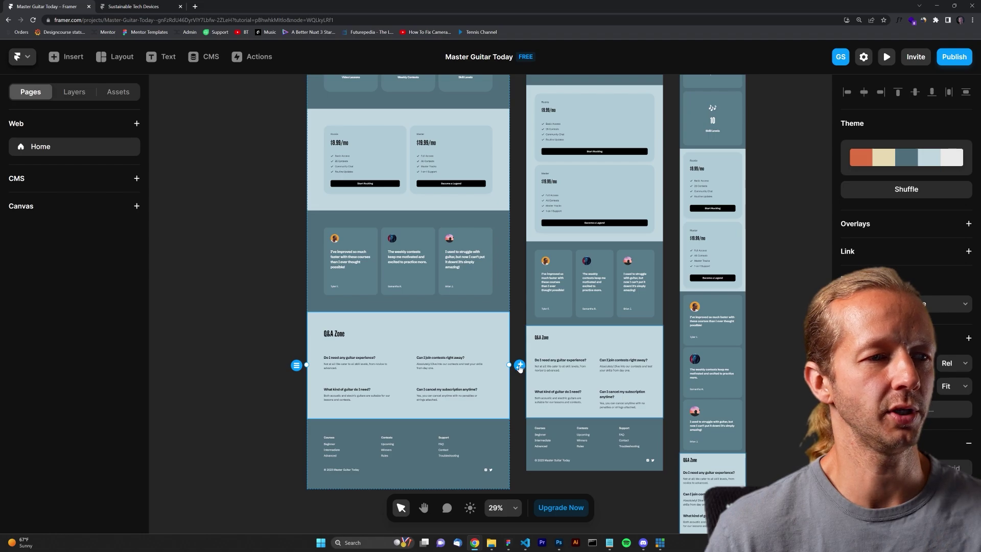
pyautogui.click(521, 367)
pyautogui.click(520, 367)
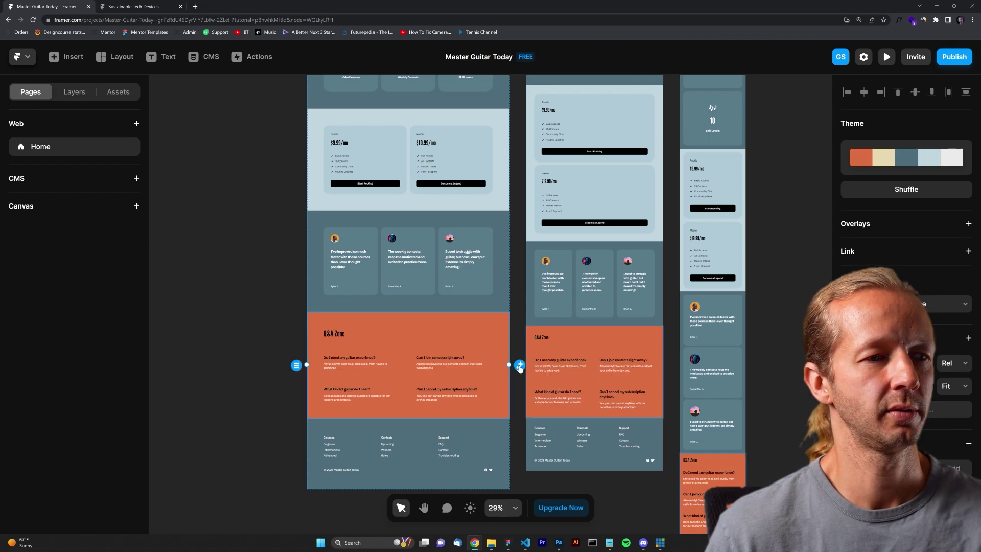
pyautogui.click(520, 367)
pyautogui.click(519, 292)
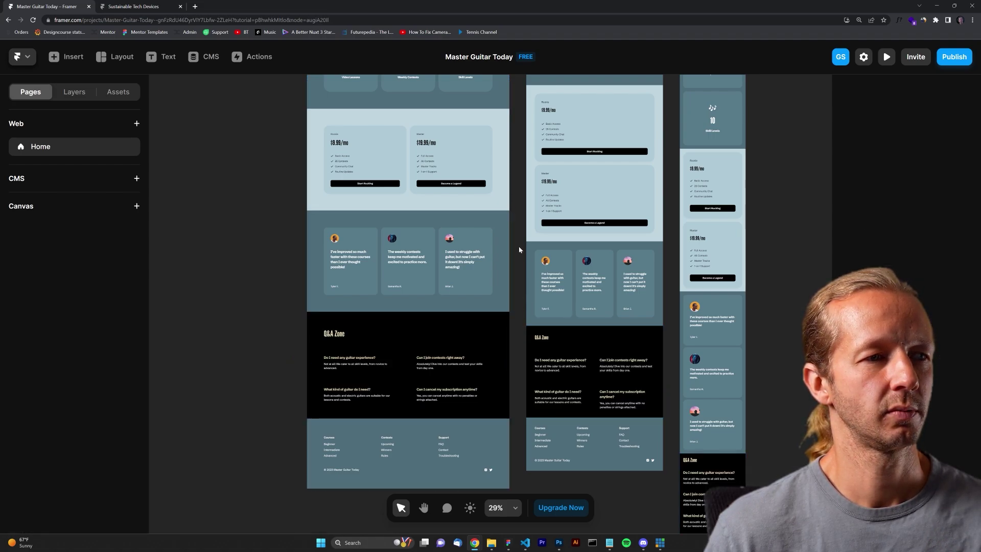
pyautogui.scroll(-3, 519, 246)
pyautogui.scroll(5, 460, 230)
pyautogui.scroll(3, 403, 152)
pyautogui.scroll(3, 403, 152)
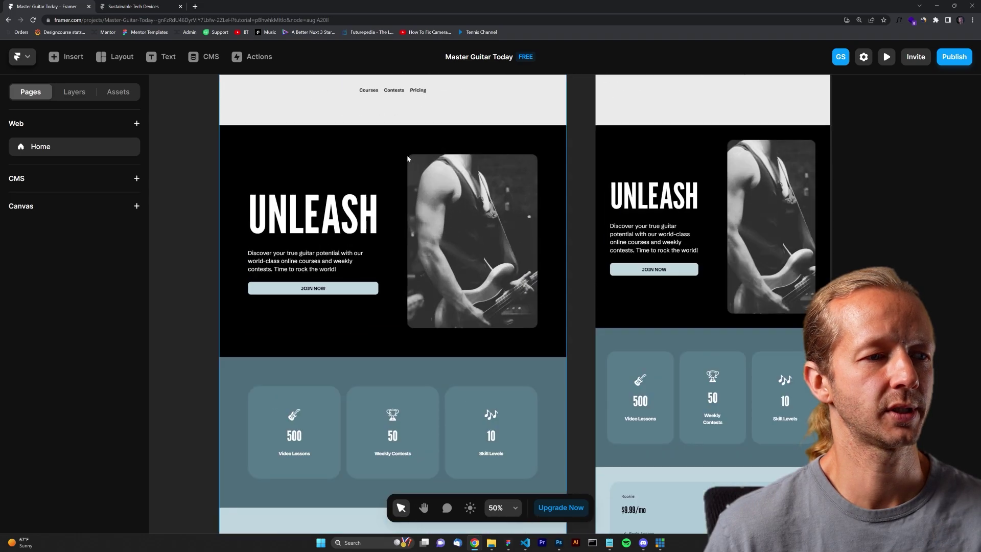
pyautogui.scroll(-5, 395, 192)
pyautogui.scroll(1, 388, 230)
pyautogui.scroll(3, 387, 234)
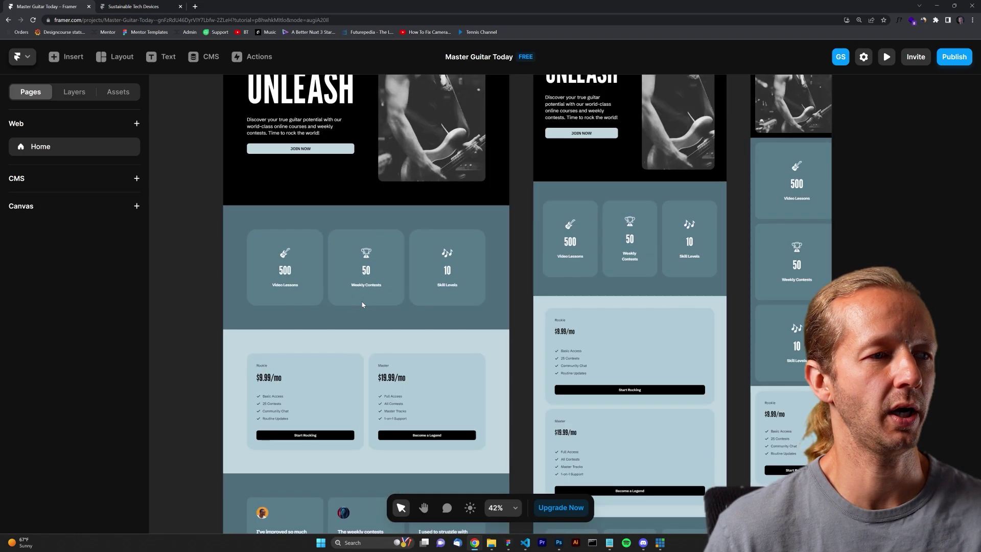
pyautogui.scroll(2, 361, 302)
pyautogui.scroll(-2, 407, 306)
pyautogui.scroll(-3, 423, 314)
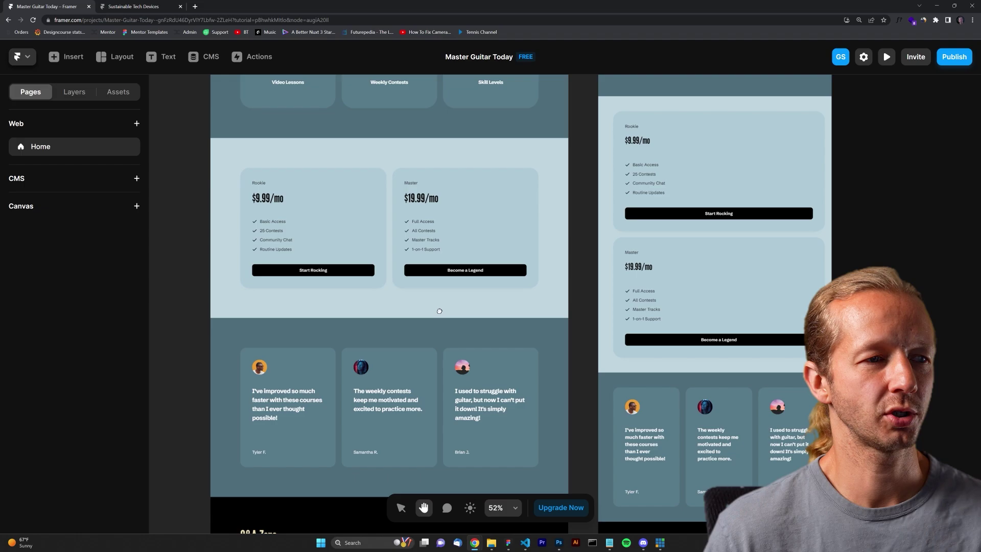
pyautogui.scroll(-2, 423, 296)
pyautogui.scroll(-1, 453, 279)
pyautogui.scroll(-1, 451, 277)
# Review the restyled Master Guitar Today page and select its desktop hero section.
pyautogui.moveTo(451, 277); pyautogui.dragTo(448, 231)
pyautogui.scroll(-3, 476, 223)
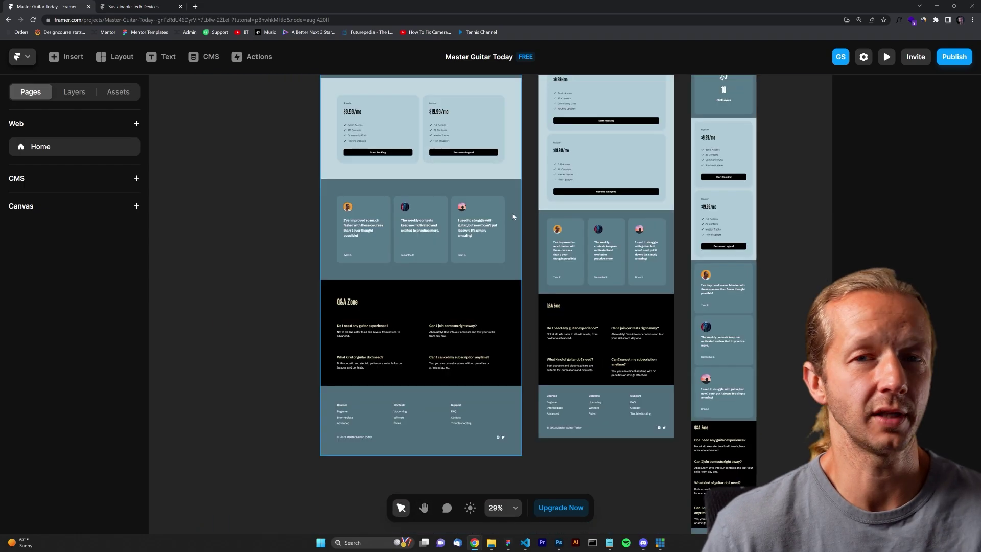
pyautogui.scroll(3, 506, 207)
pyautogui.scroll(3, 494, 188)
pyautogui.scroll(3, 493, 188)
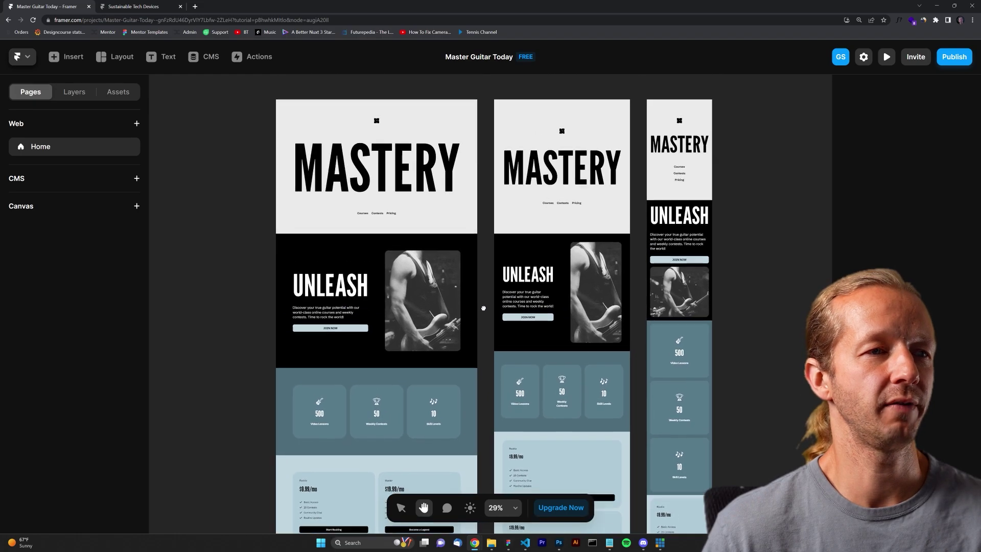
pyautogui.hscroll(2, 480, 318)
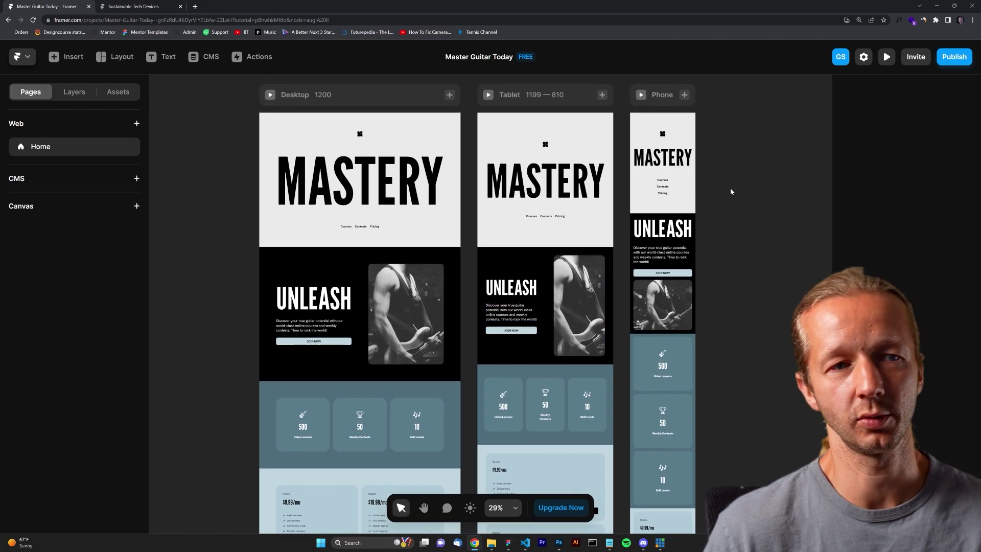
pyautogui.click(400, 131)
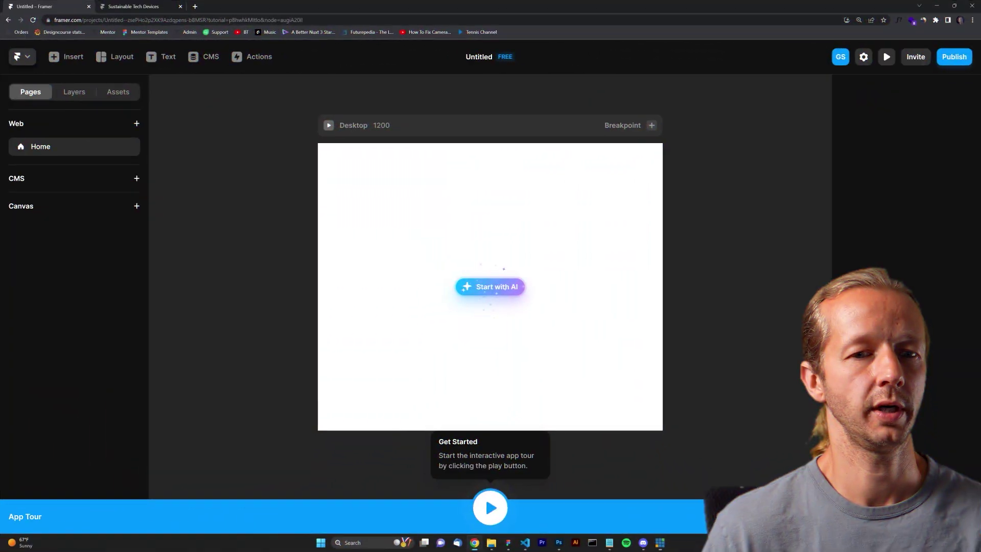
# Generate an AI page from the website traffic dashboard description, enlarging the prompt field to read it.
pyautogui.click(515, 284)
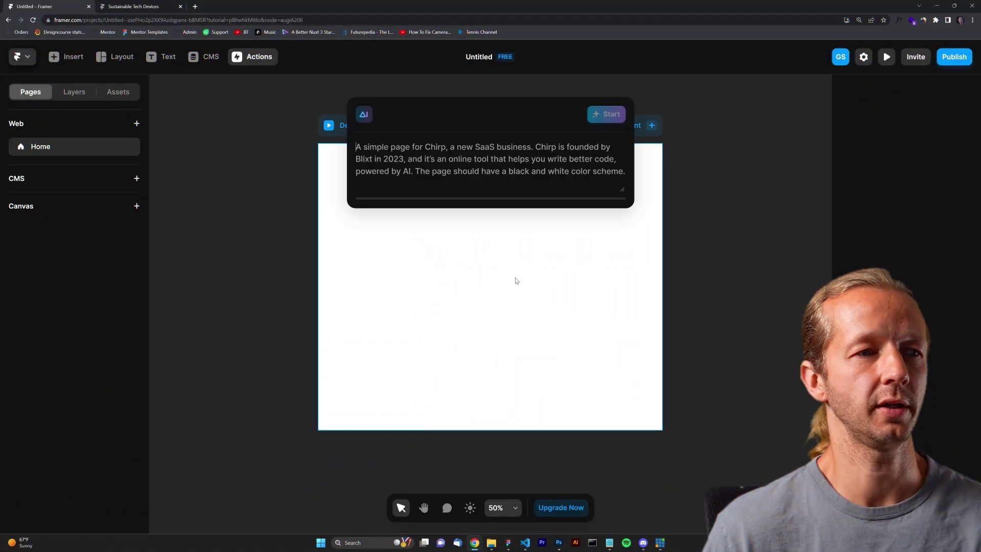
pyautogui.hotkey('ctrl', 'v')
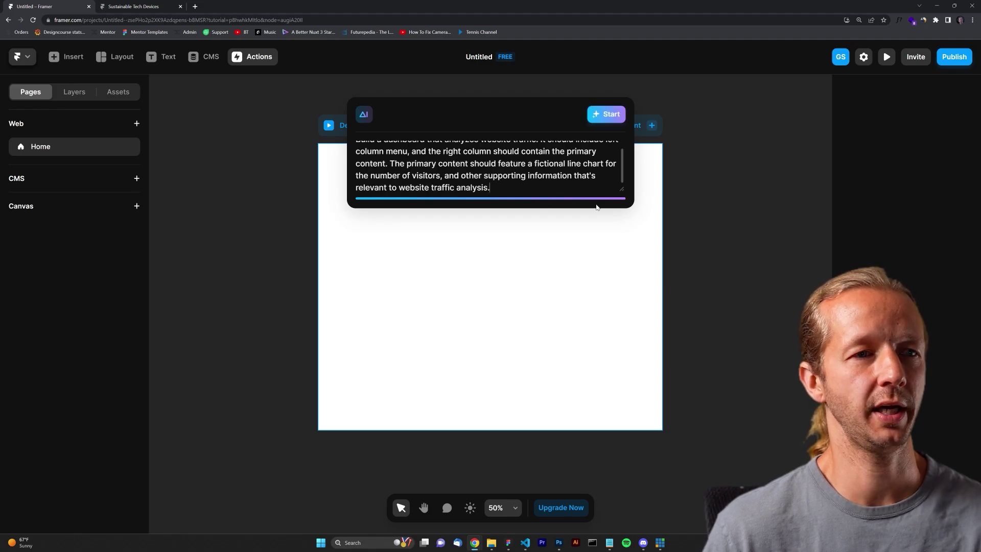
pyautogui.moveTo(623, 188); pyautogui.dragTo(622, 253)
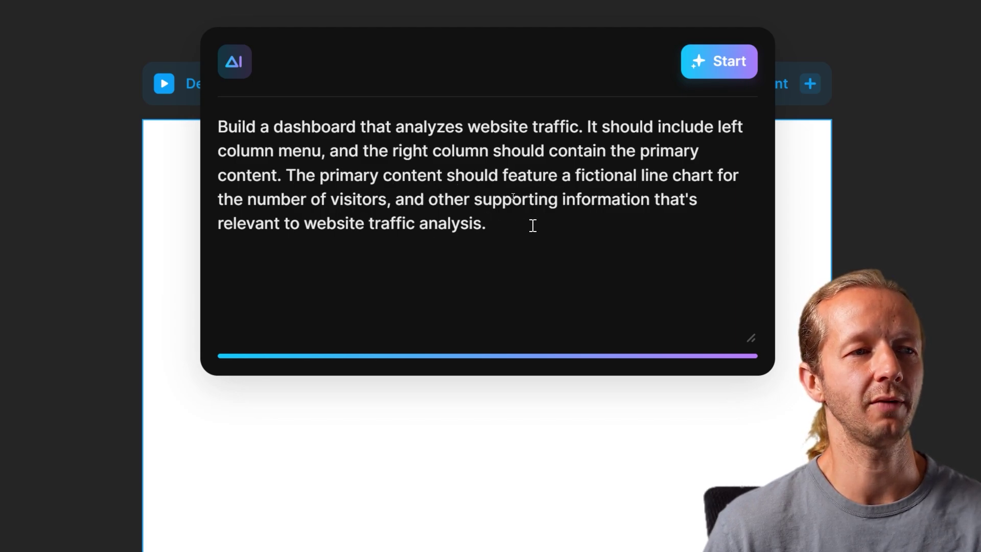
pyautogui.click(713, 82)
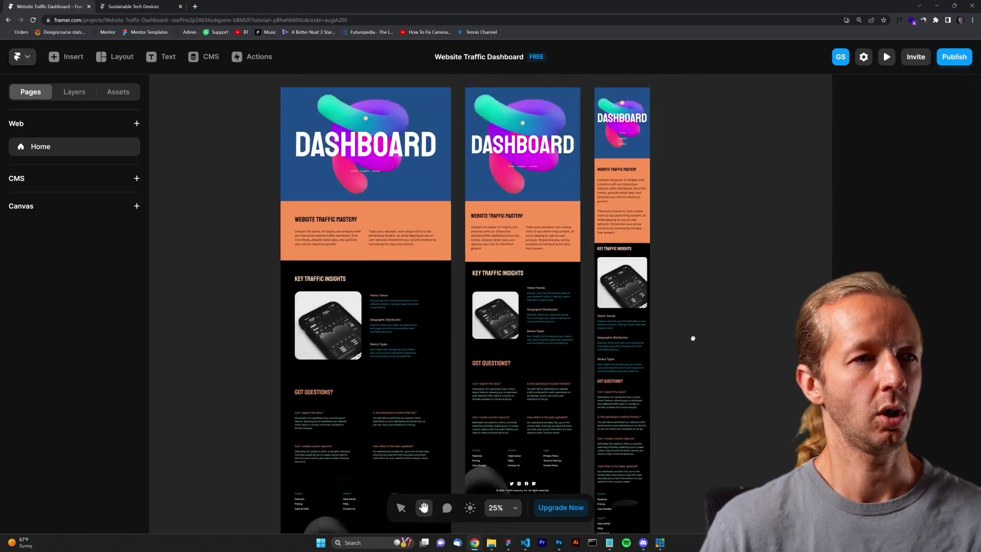
pyautogui.scroll(2, 615, 310)
pyautogui.scroll(3, 616, 310)
pyautogui.scroll(-2, 521, 246)
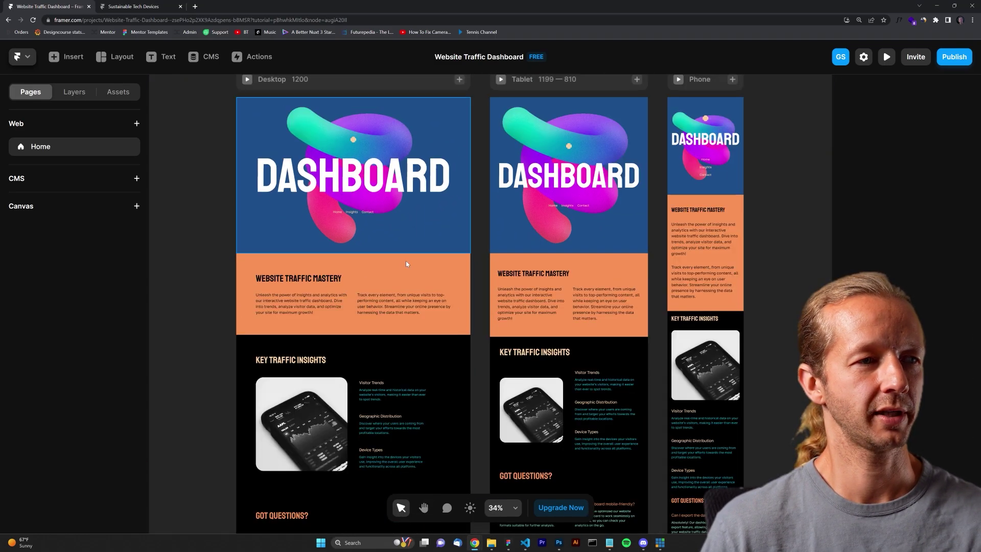
pyautogui.scroll(-2, 428, 185)
pyautogui.scroll(-1, 429, 215)
pyautogui.scroll(-2, 453, 237)
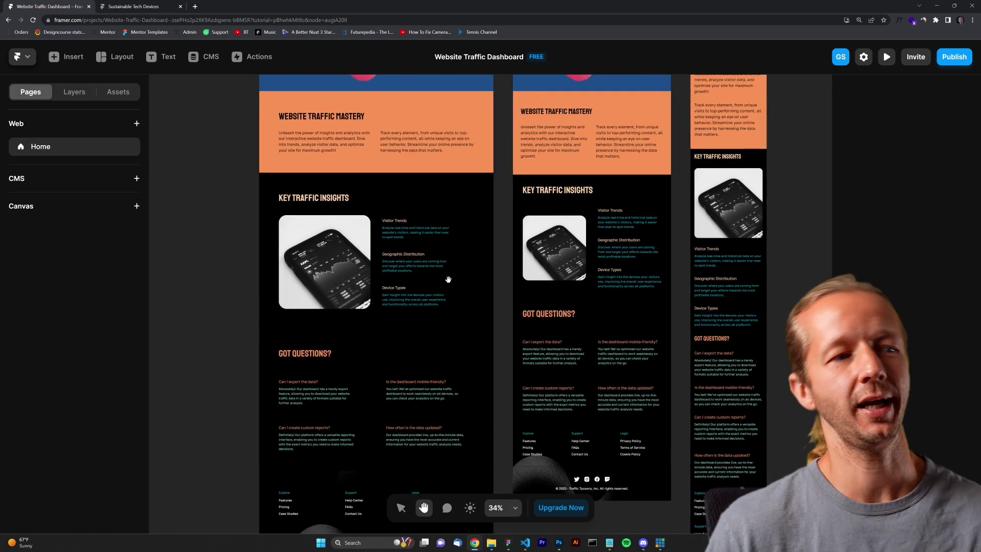
pyautogui.scroll(-3, 442, 213)
pyautogui.scroll(2, 398, 372)
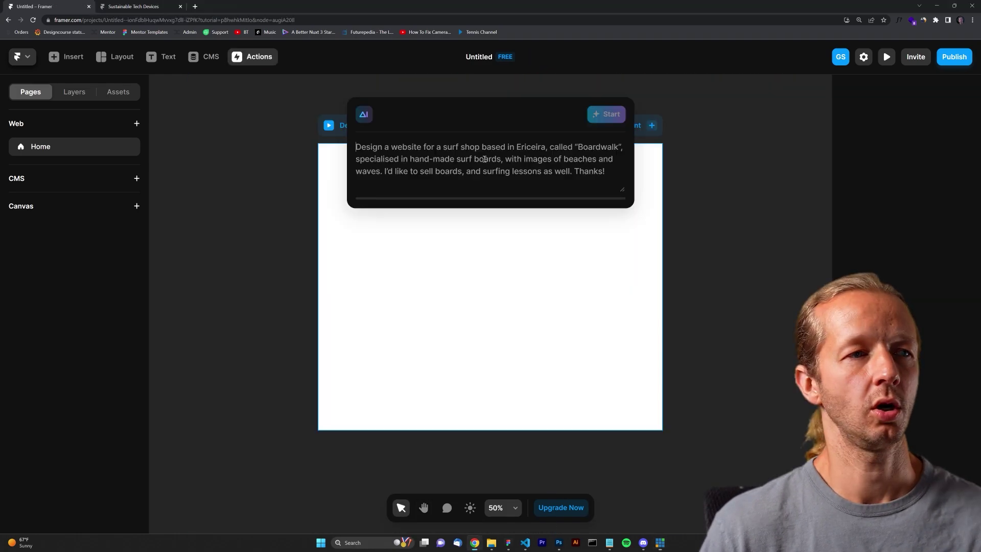
# Generate an AI page from the James Dance Center description, enlarging the prompt box to read it.
pyautogui.write('I need a website for my daughter\'s dance studio, "James Dance Center". They offer recreational and competitive dance classes for individuals of all ages. From ballet to hip hop, James Dance center offers it all.')
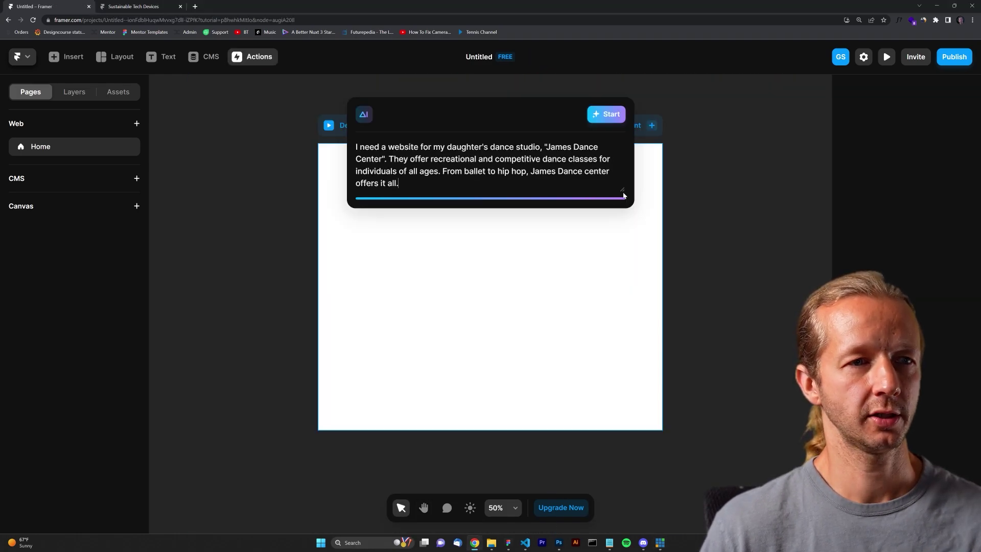
pyautogui.moveTo(623, 190); pyautogui.dragTo(622, 286)
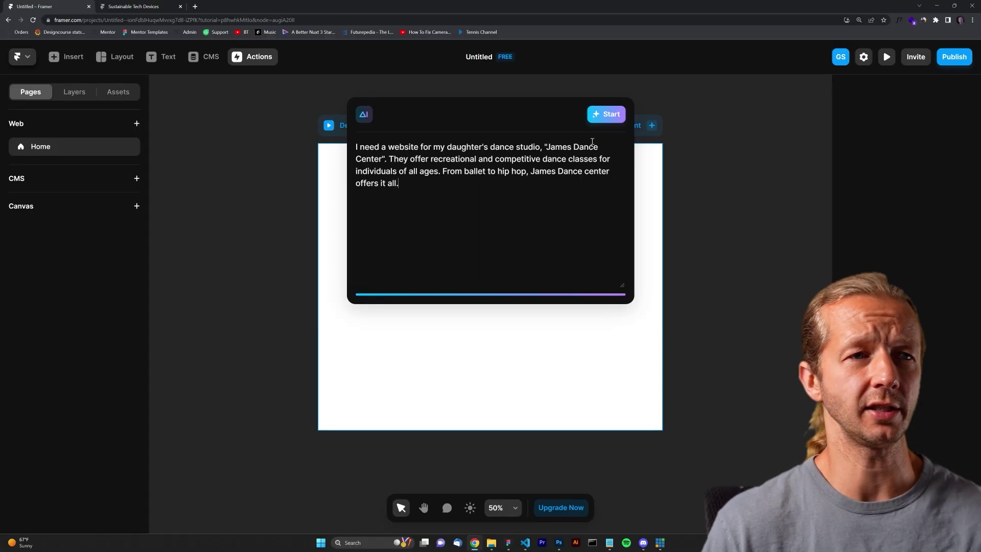
pyautogui.click(604, 113)
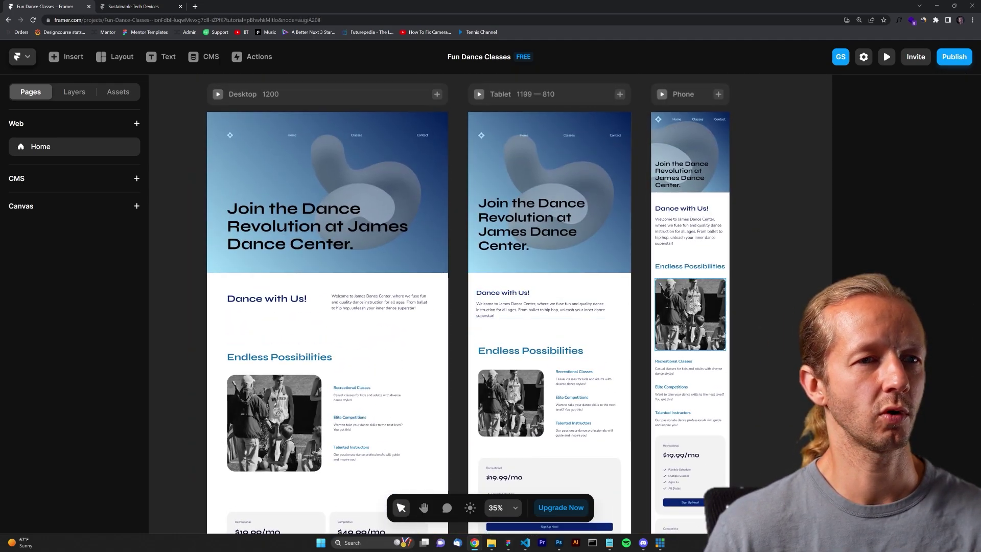
pyautogui.scroll(-3, 504, 347)
pyautogui.scroll(-3, 504, 346)
pyautogui.keyDown('ctrl'); pyautogui.scroll(5, 293, 301); pyautogui.keyUp('ctrl')
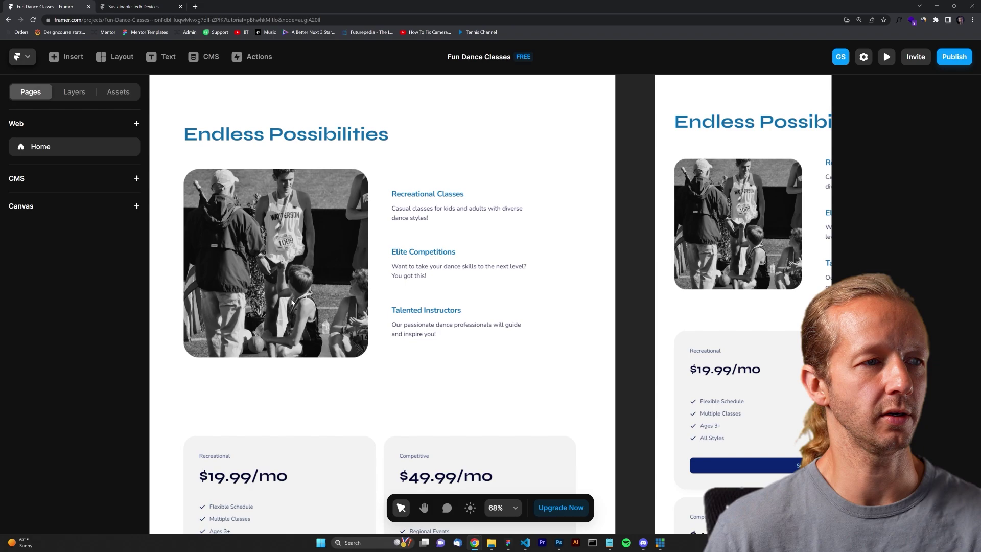
pyautogui.keyDown('ctrl'); pyautogui.scroll(1, 293, 301); pyautogui.keyUp('ctrl')
pyautogui.keyDown('ctrl'); pyautogui.scroll(-2, 293, 301); pyautogui.keyUp('ctrl')
pyautogui.click(182, 163)
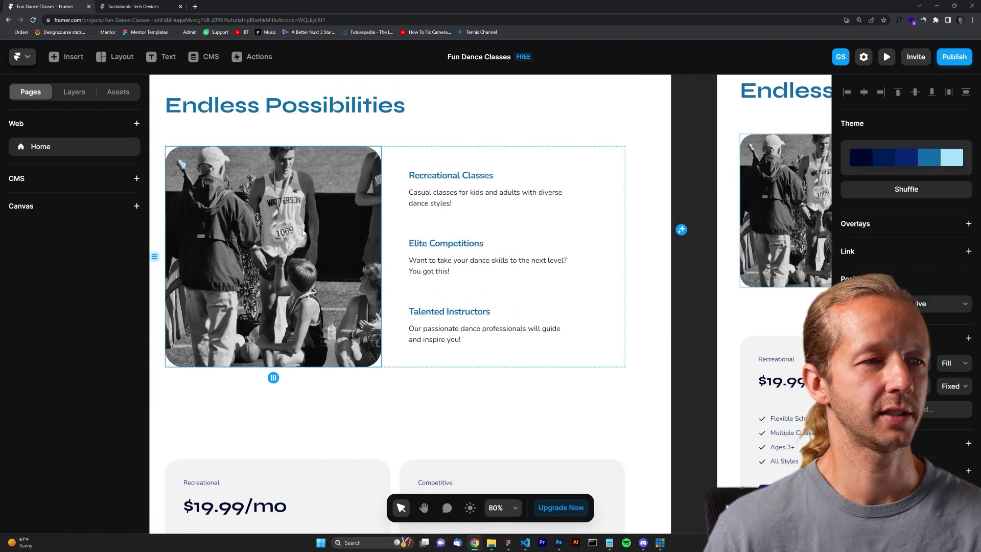
pyautogui.click(611, 427)
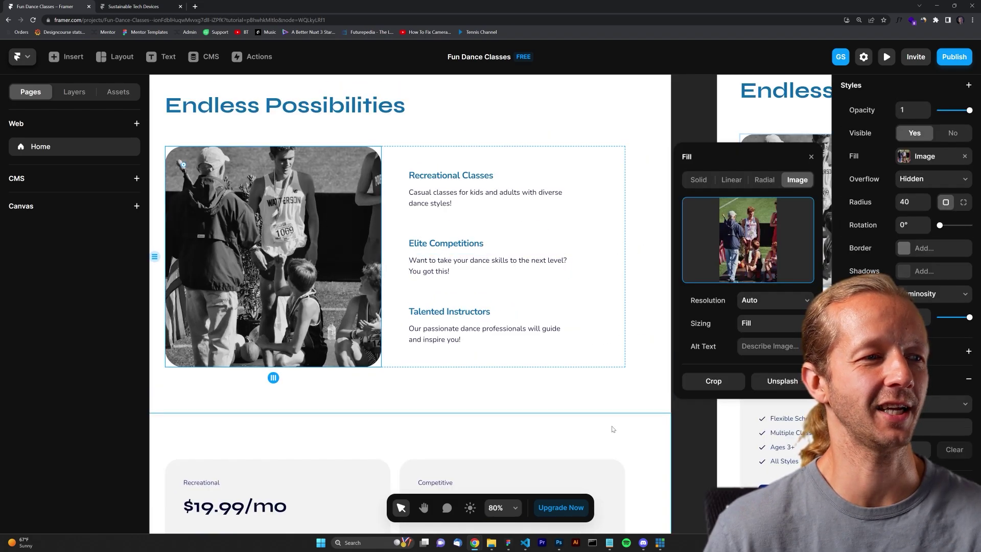
pyautogui.click(673, 439)
pyautogui.scroll(-5, 686, 415)
pyautogui.keyDown('ctrl'); pyautogui.scroll(-2, 636, 307); pyautogui.keyUp('ctrl')
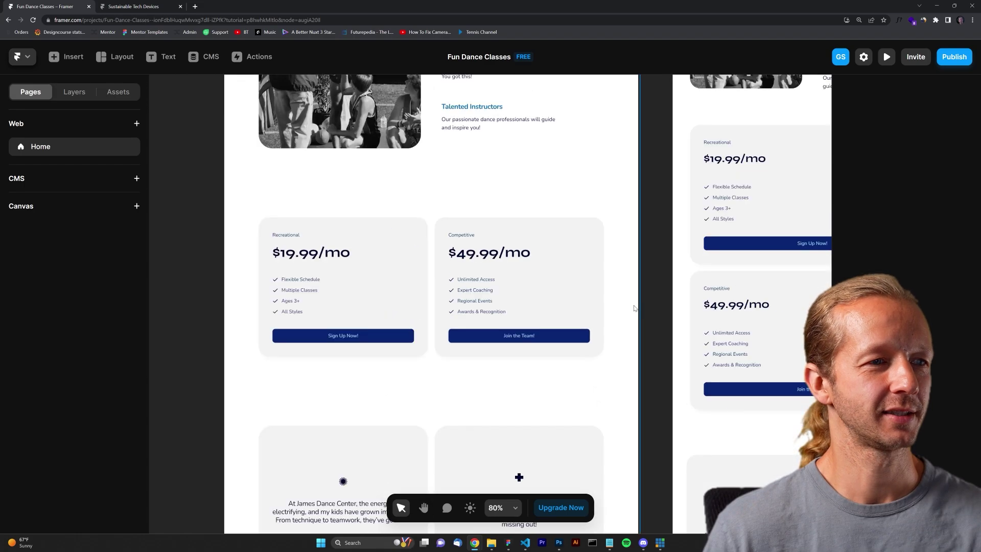
pyautogui.keyDown('ctrl'); pyautogui.scroll(-2, 607, 223); pyautogui.keyUp('ctrl')
pyautogui.scroll(-1, 575, 226)
pyautogui.keyDown('ctrl'); pyautogui.scroll(1, 515, 210); pyautogui.keyUp('ctrl')
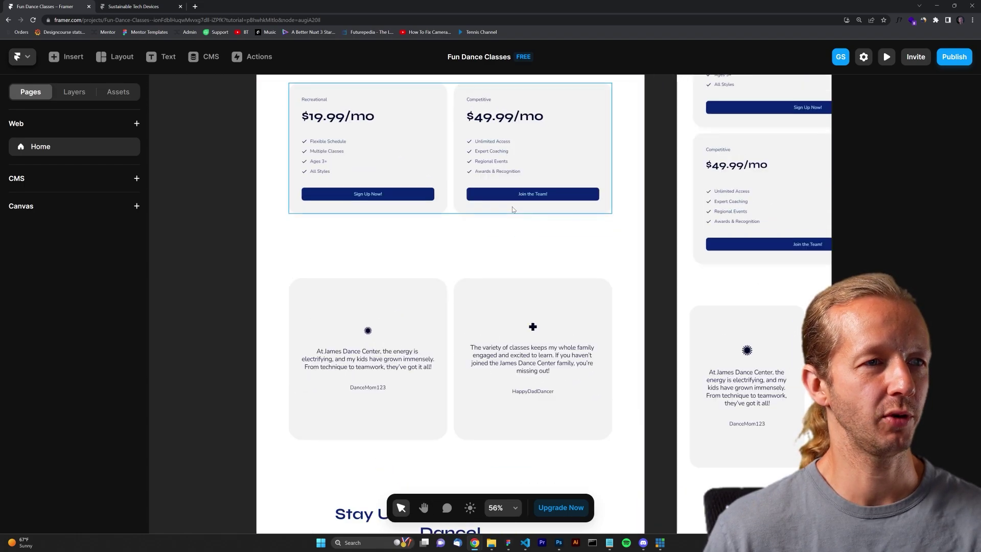
pyautogui.keyDown('ctrl'); pyautogui.scroll(1, 451, 208); pyautogui.keyUp('ctrl')
pyautogui.scroll(1, 451, 207)
pyautogui.keyDown('ctrl'); pyautogui.scroll(2, 449, 226); pyautogui.keyUp('ctrl')
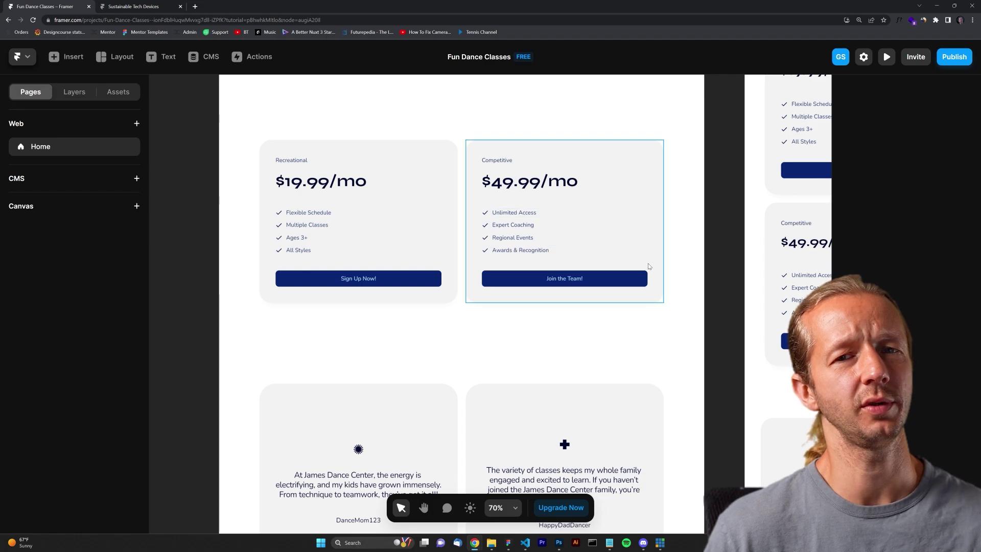
pyautogui.scroll(-3, 695, 366)
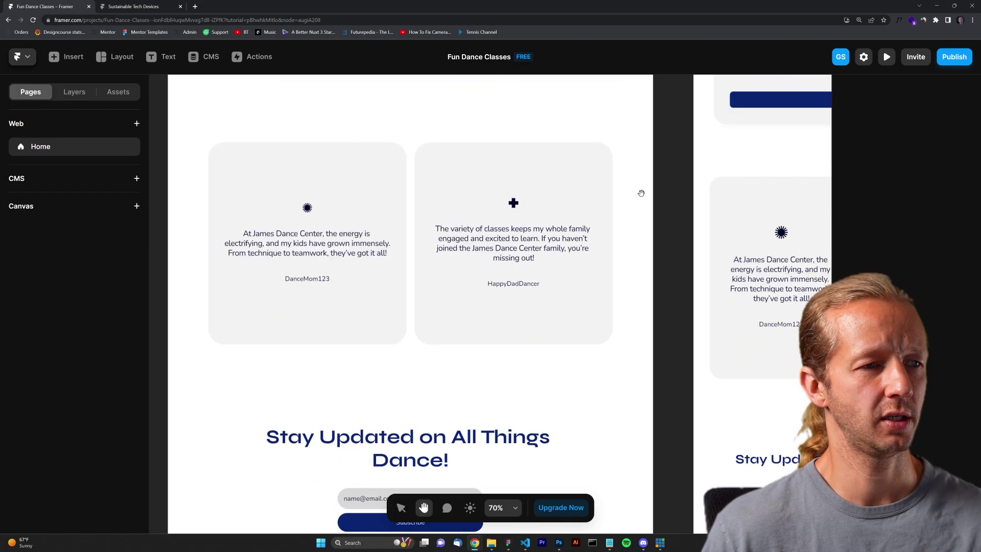
pyautogui.scroll(-2, 639, 192)
pyautogui.scroll(-2, 634, 241)
pyautogui.scroll(-2, 621, 319)
pyautogui.keyDown('ctrl'); pyautogui.scroll(-3, 618, 221); pyautogui.keyUp('ctrl')
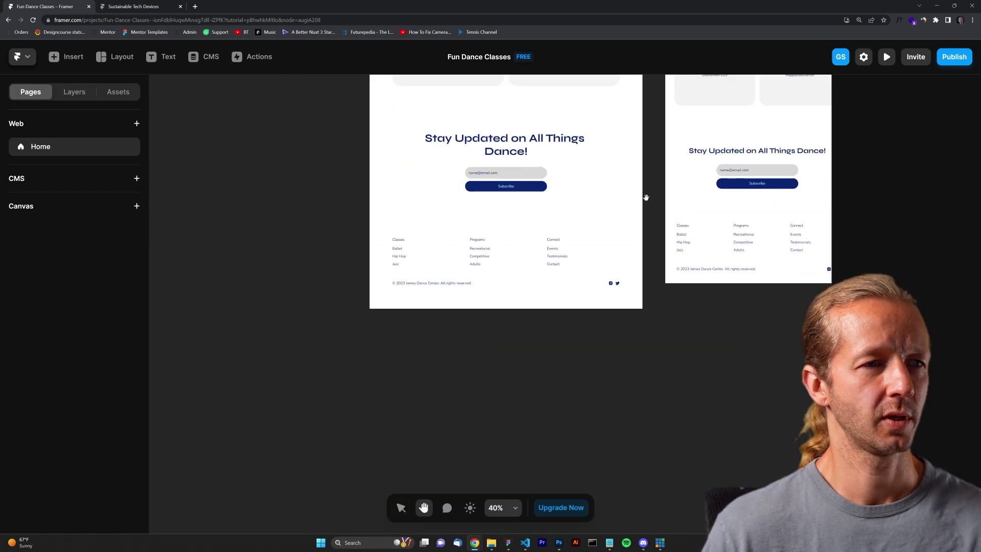
pyautogui.keyDown('ctrl'); pyautogui.scroll(-2, 644, 197); pyautogui.keyUp('ctrl')
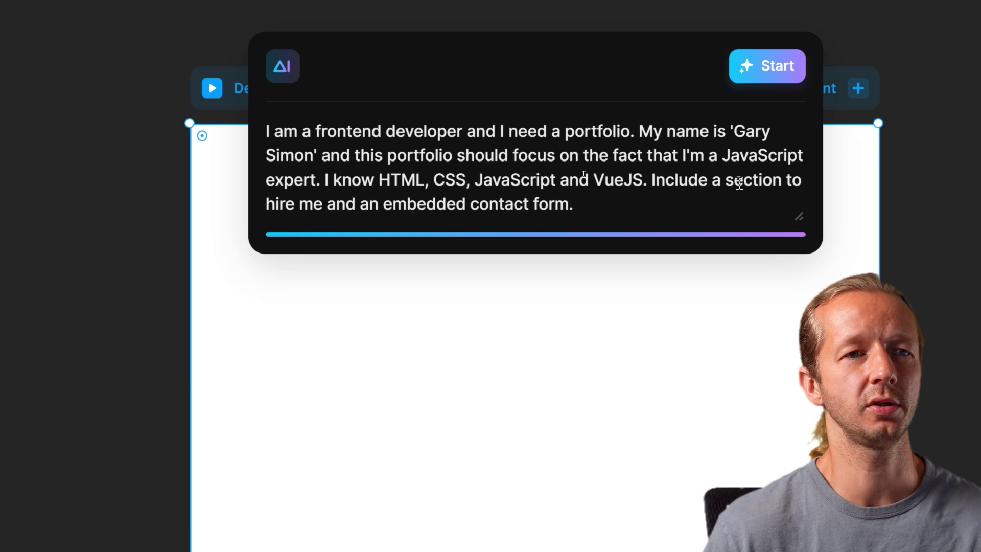
# Generate the Gary Simon JavaScript expert portfolio page from the frontend developer prompt.
pyautogui.click(767, 85)
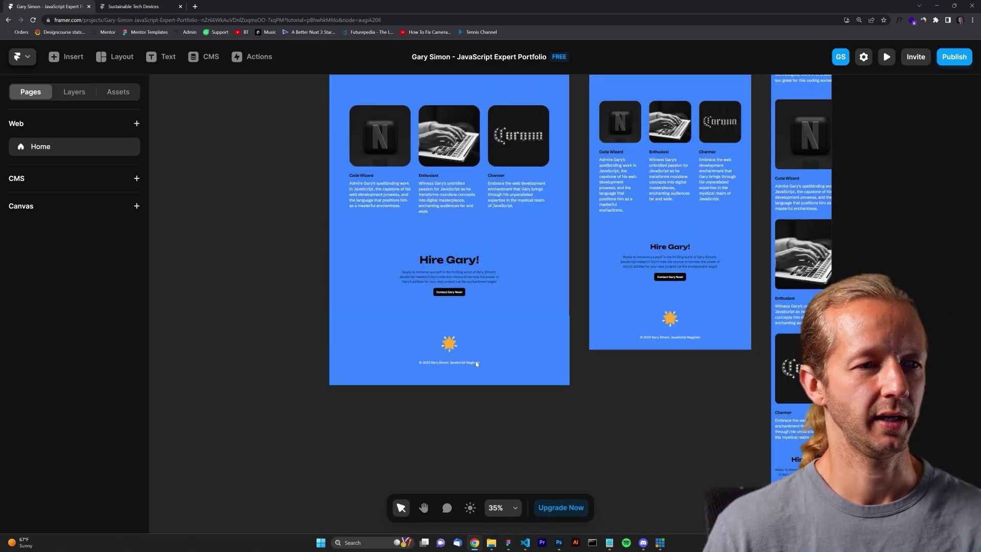
pyautogui.scroll(5, 476, 364)
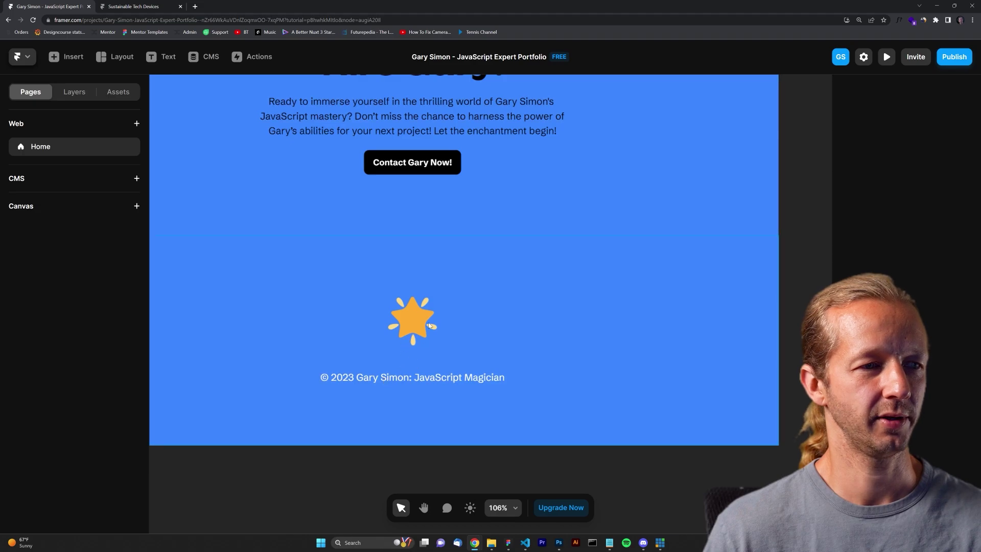
pyautogui.scroll(-10, 459, 280)
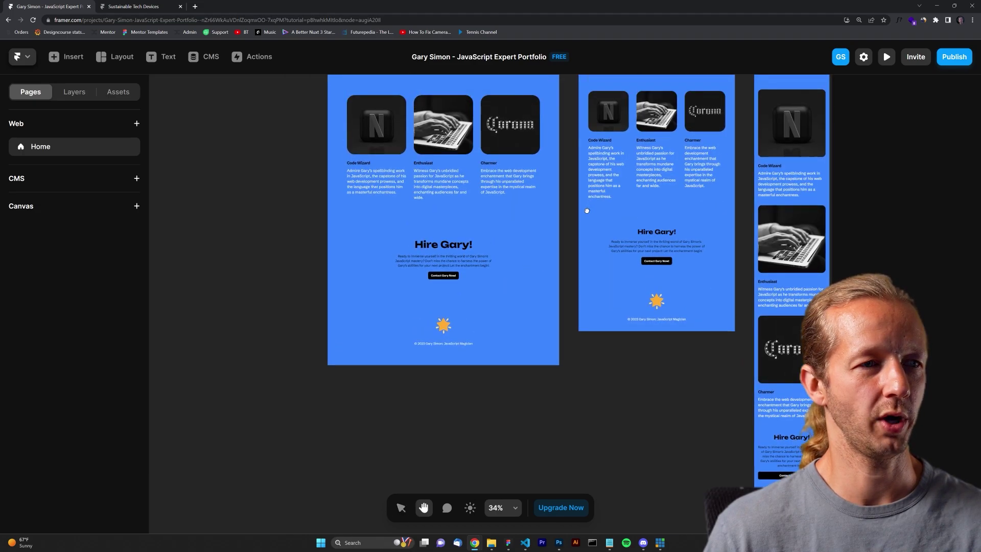
# Select the portfolio footer and shuffle its background colour until it turns black.
pyautogui.moveTo(566, 210); pyautogui.dragTo(493, 388)
pyautogui.click(494, 424)
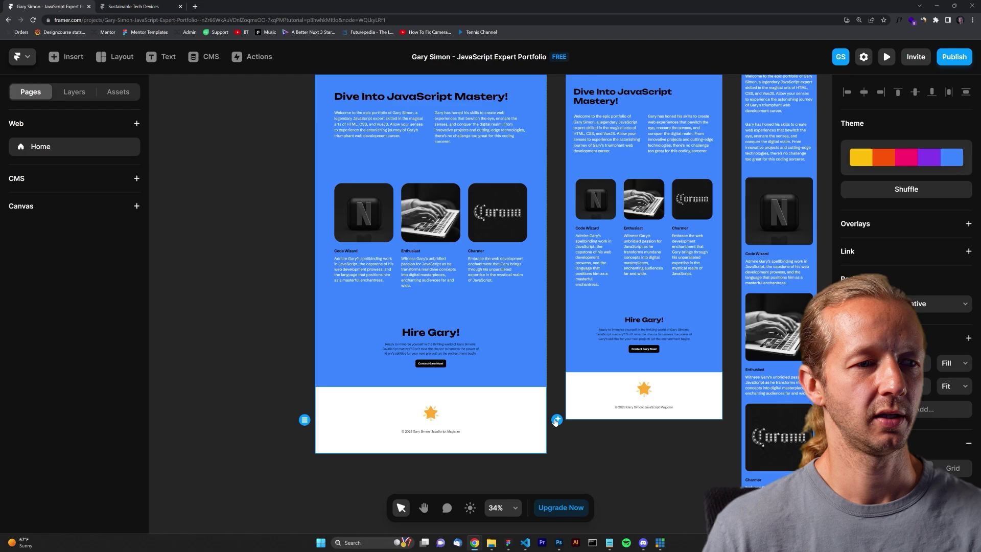
pyautogui.click(557, 420)
pyautogui.click(558, 420)
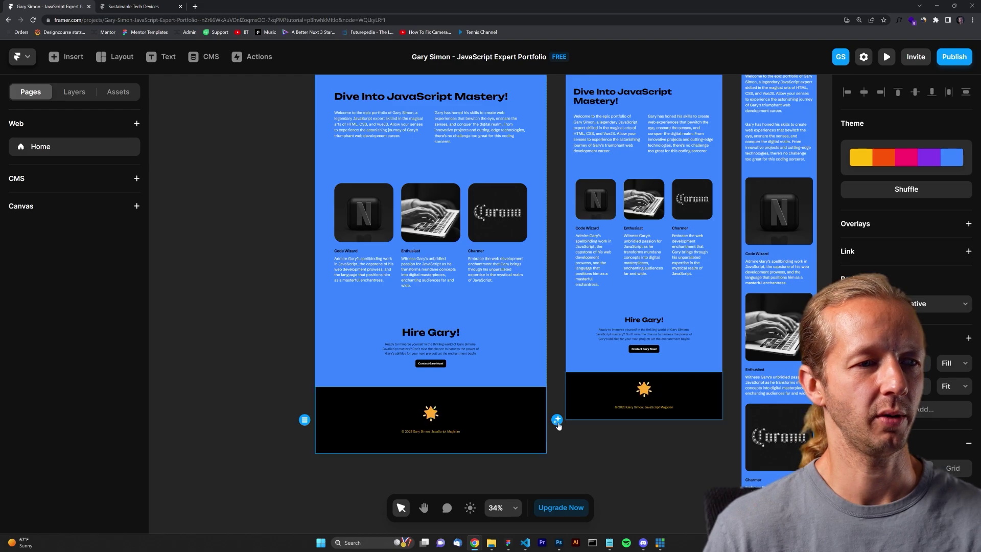
pyautogui.scroll(5, 547, 363)
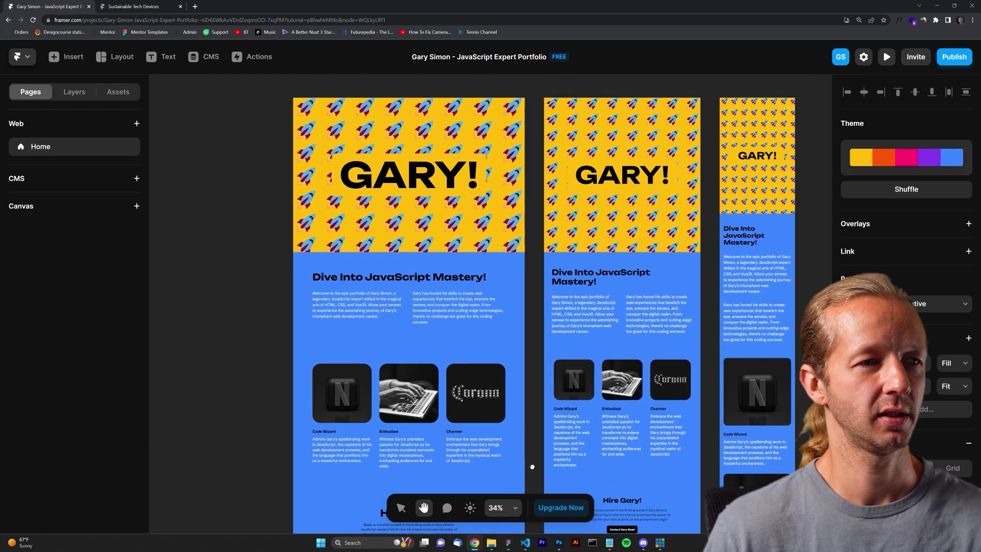
pyautogui.scroll(5, 421, 365)
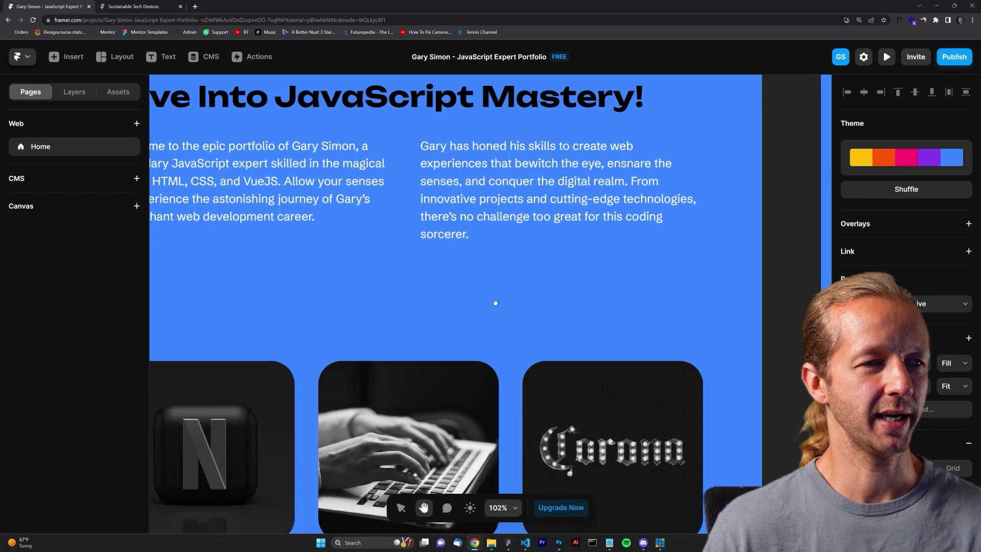
pyautogui.scroll(-3, 495, 302)
pyautogui.scroll(-2, 514, 265)
pyautogui.scroll(-2, 460, 267)
pyautogui.scroll(-2, 407, 268)
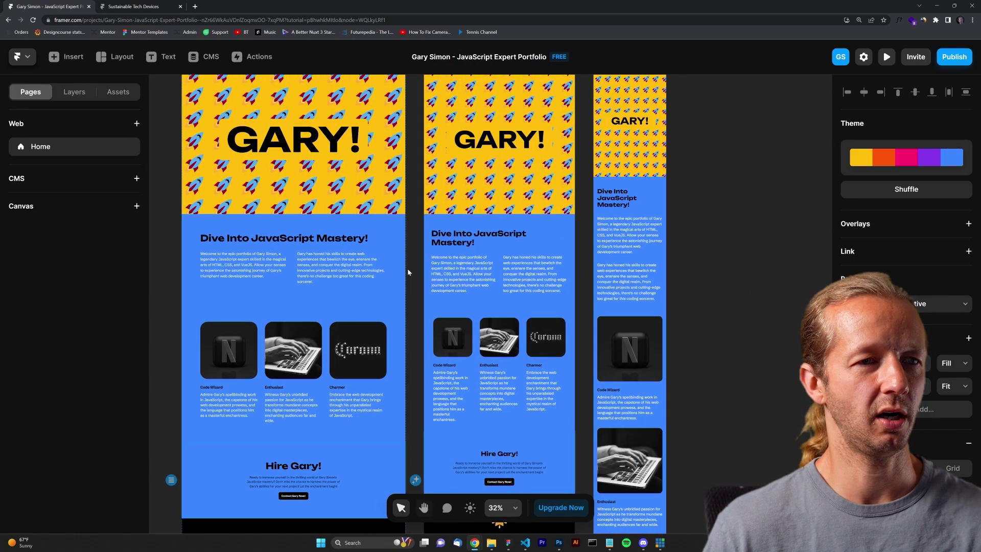
pyautogui.scroll(-1, 407, 269)
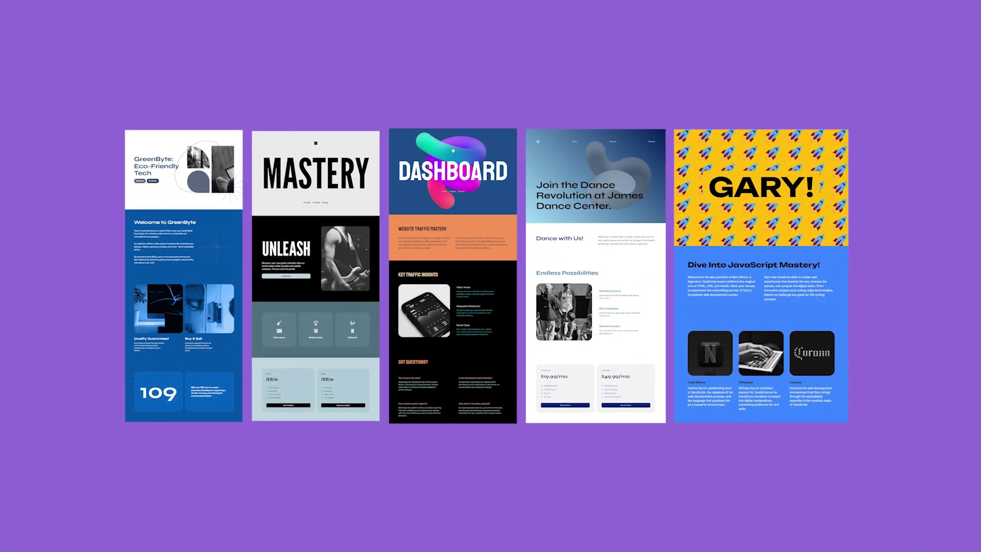